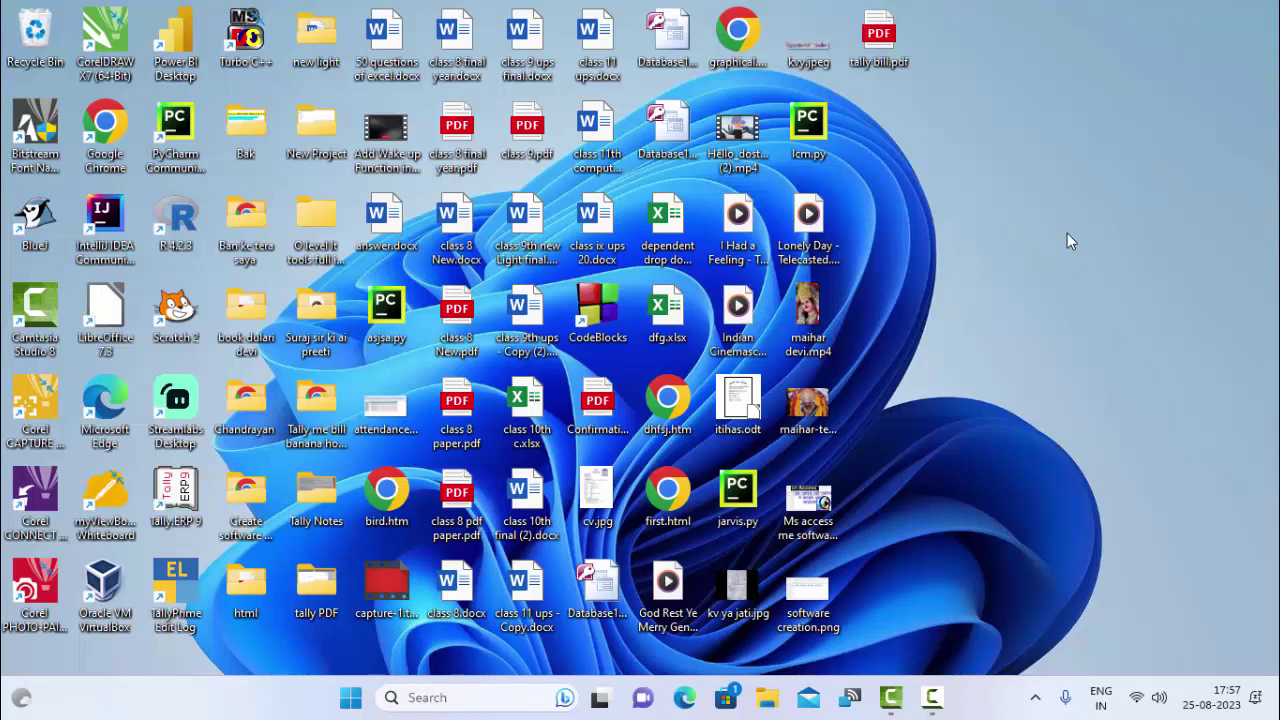
- Launch TallyPrime Edit Log and open the Day Book report for Ankur Store
{"action": "double_click", "coordinate": [176, 580]}
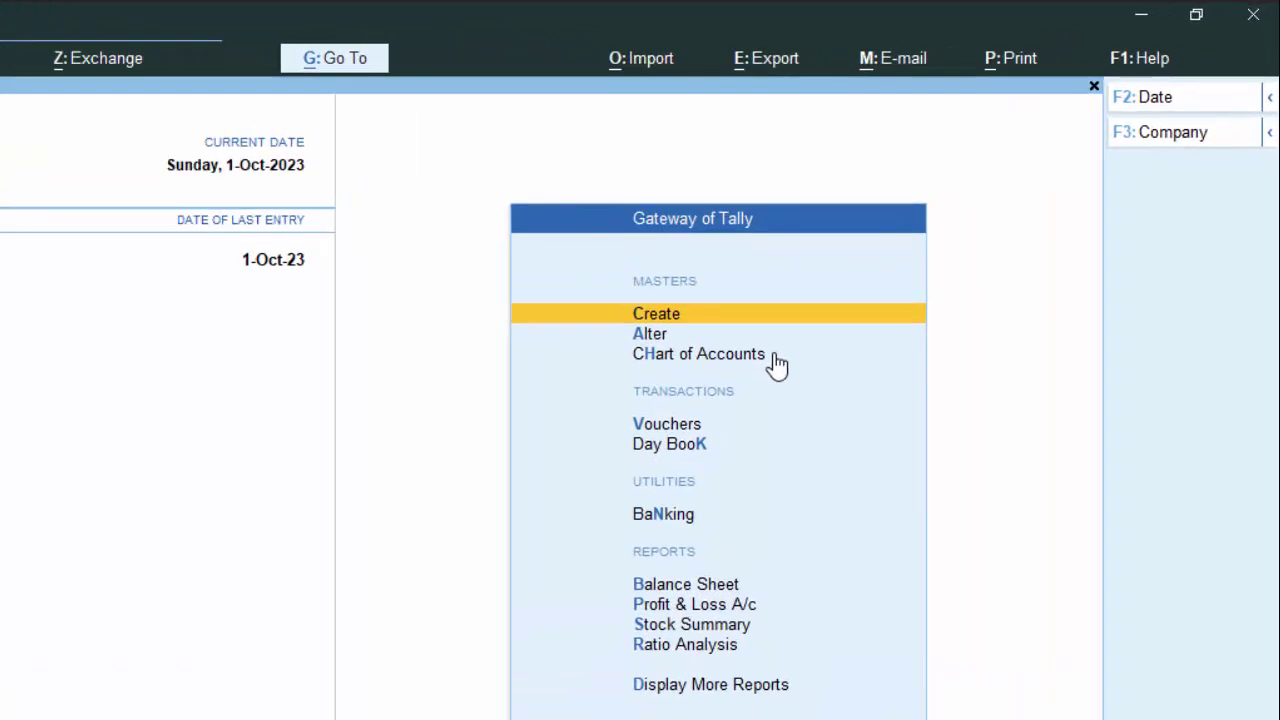
{"action": "key", "text": "v"}
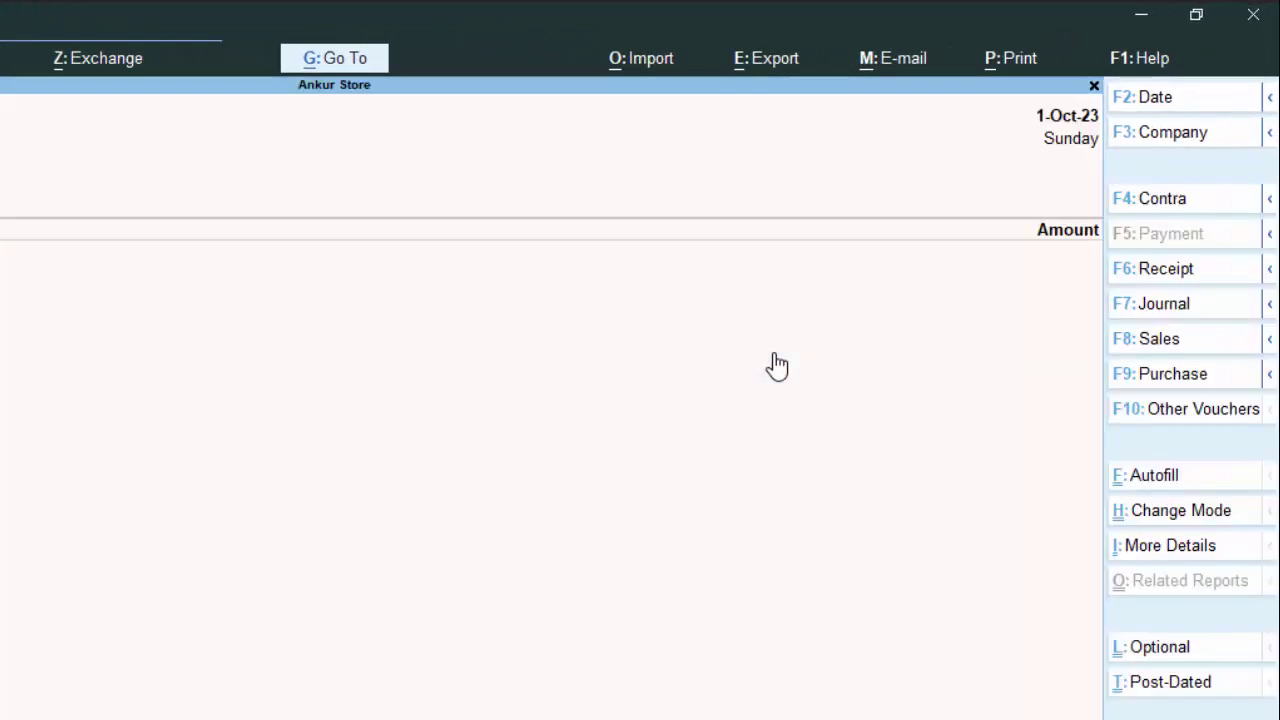
{"action": "key", "text": "Escape"}
{"action": "key", "text": "d"}
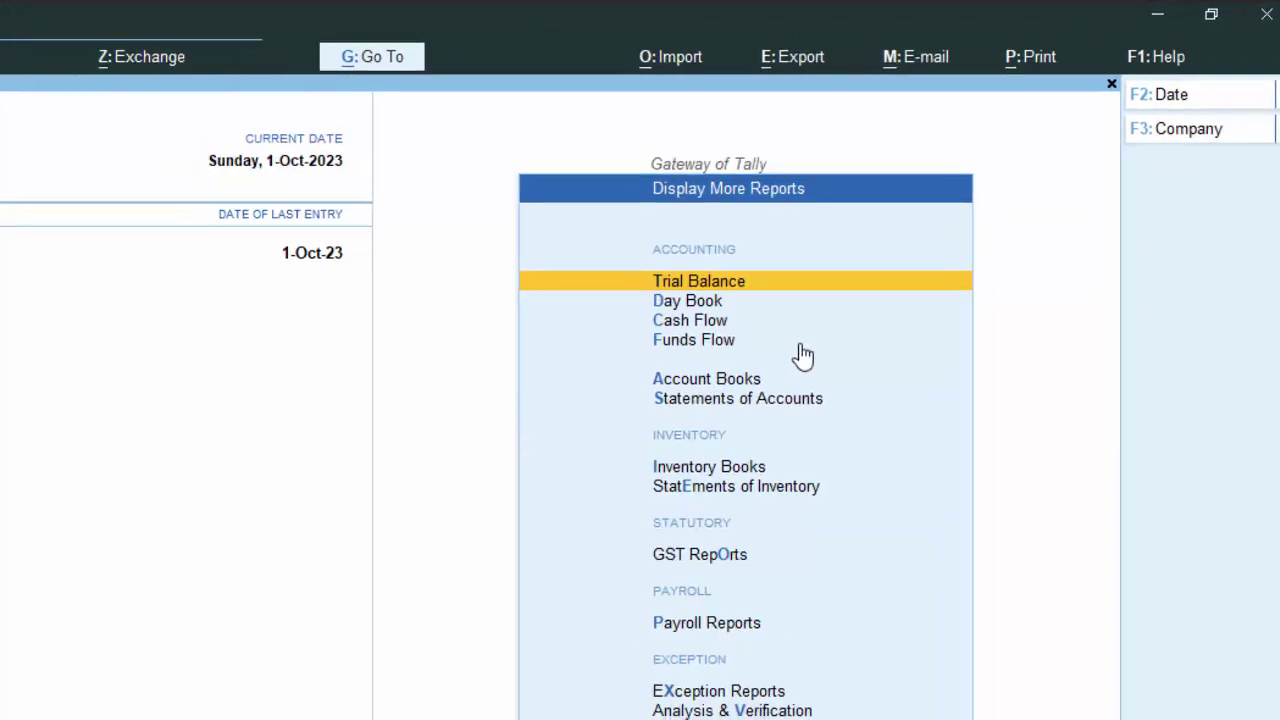
{"action": "key", "text": "y"}
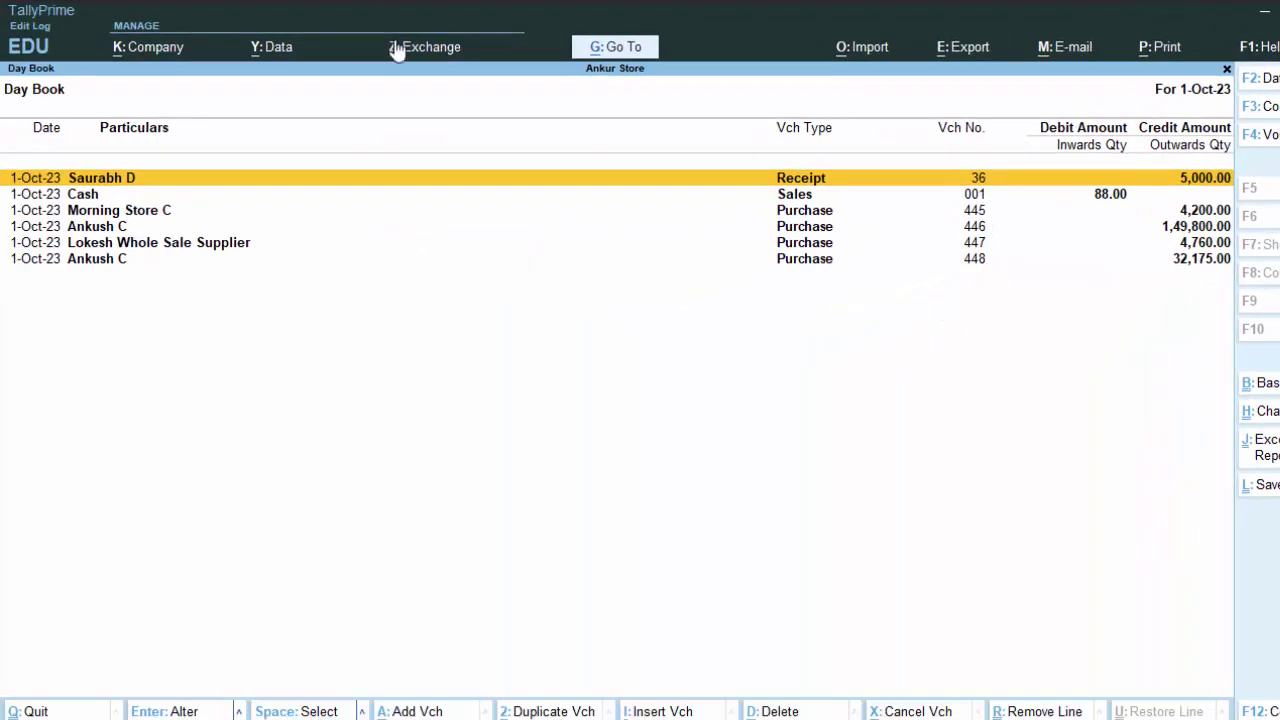
- Examine the cash sales voucher for rice in the Day Book, then return to the Gateway of Tally
{"action": "left_click", "coordinate": [790, 197]}
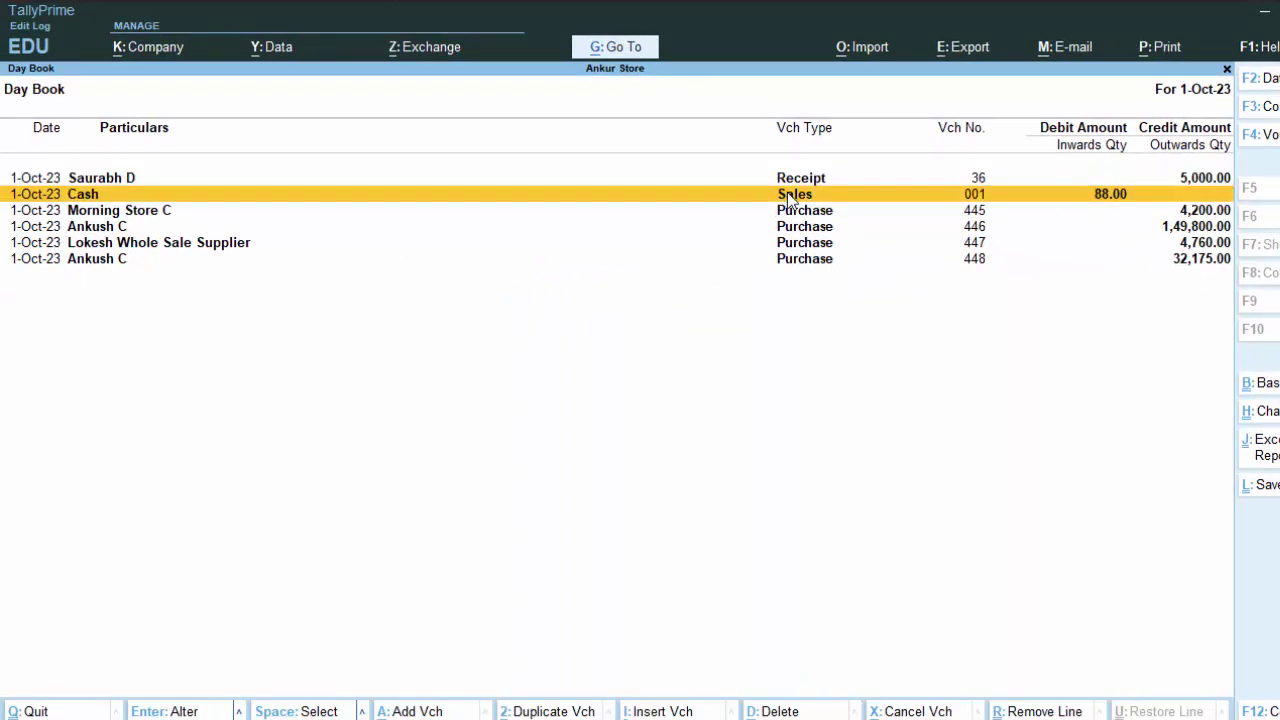
{"action": "left_click", "coordinate": [788, 195]}
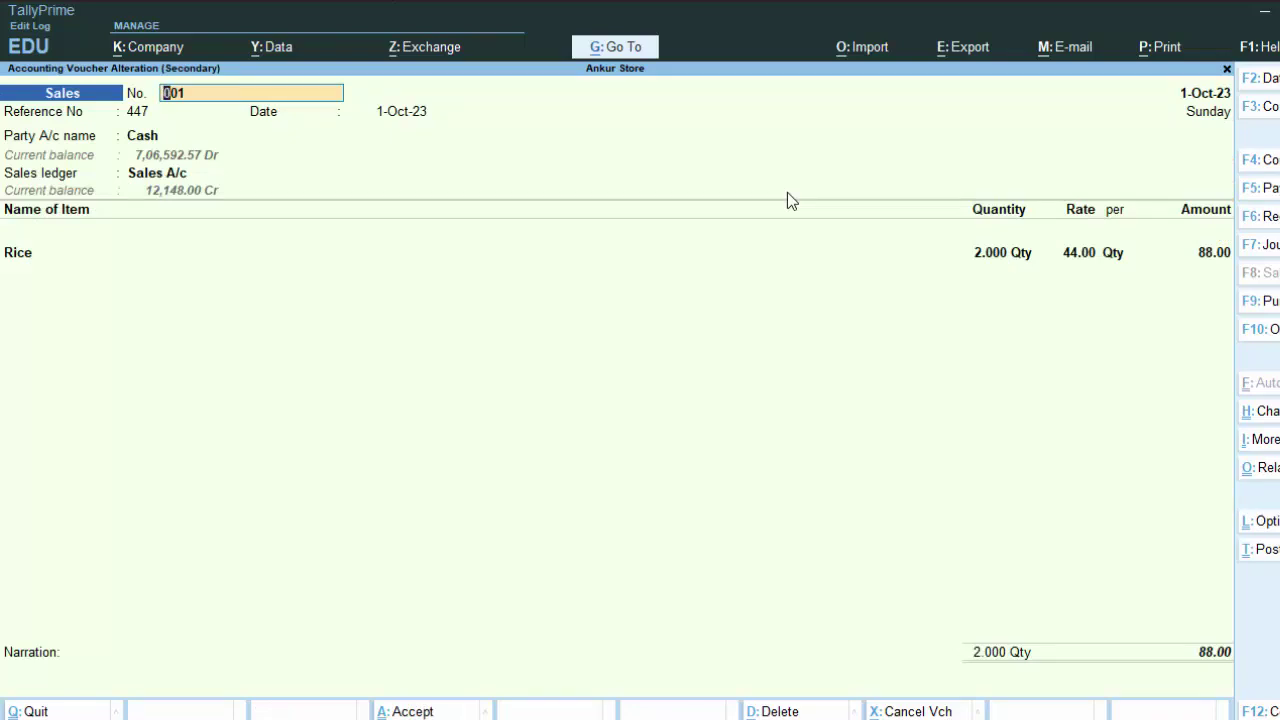
{"action": "key", "text": "Escape"}
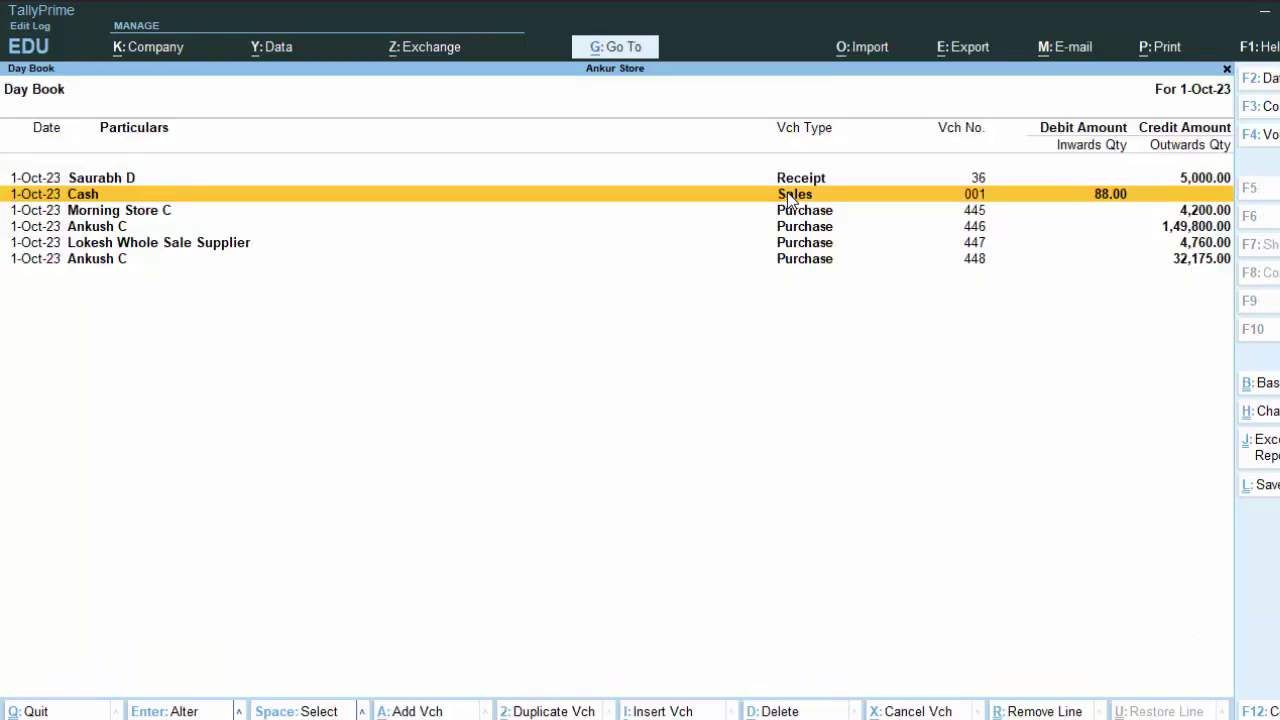
{"action": "key", "text": "Escape"}
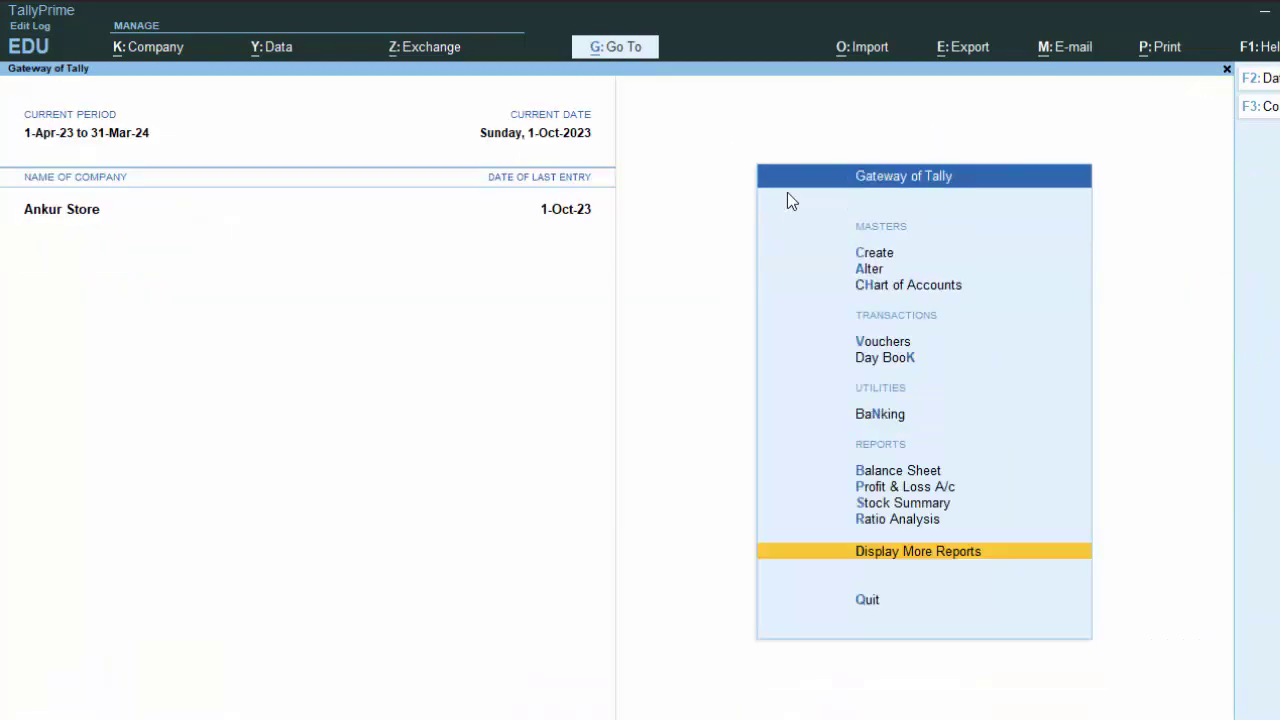
- Start a new voucher and change its type to Credit Note, keeping the proposed voucher number
{"action": "key", "text": "v"}
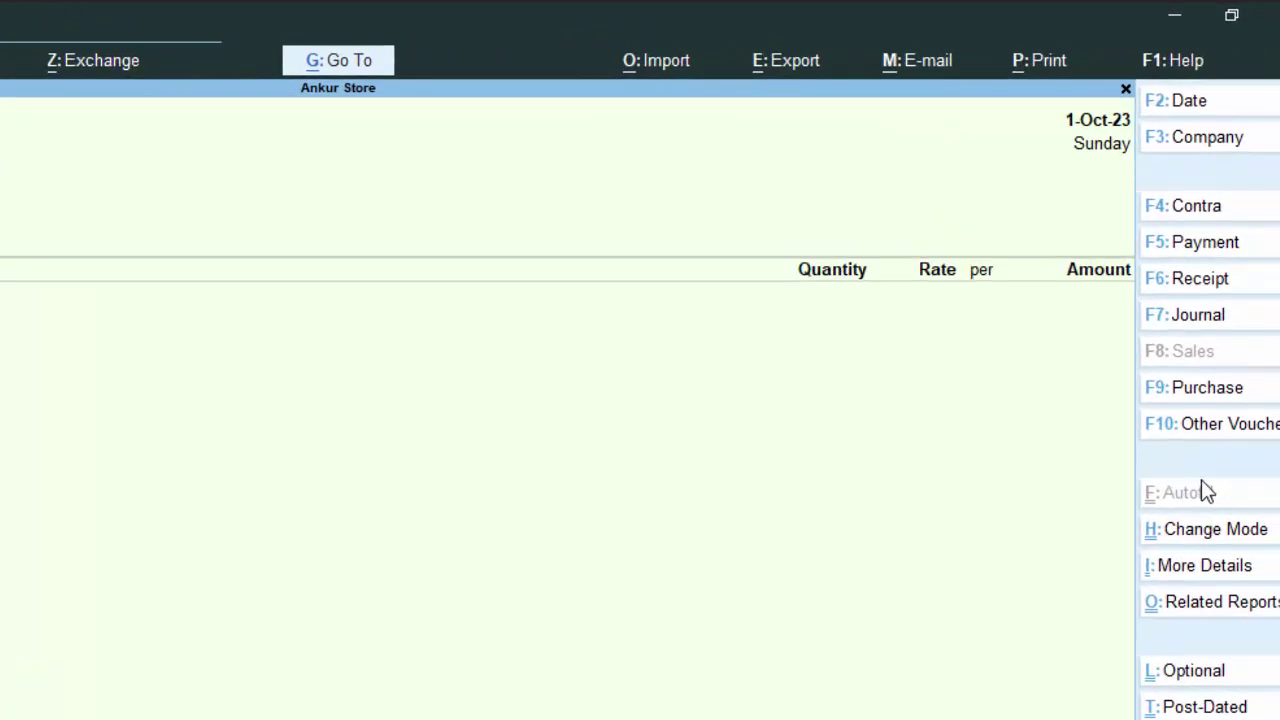
{"action": "left_click", "coordinate": [1210, 428]}
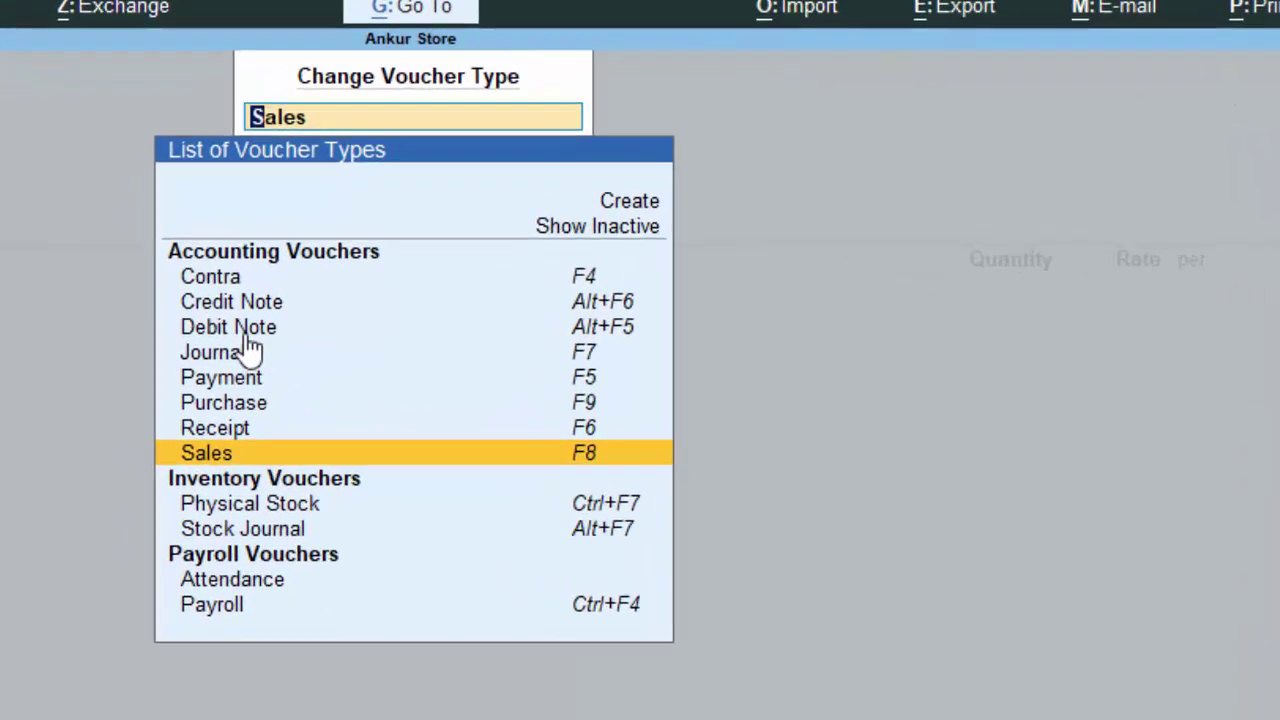
{"action": "left_click", "coordinate": [245, 308]}
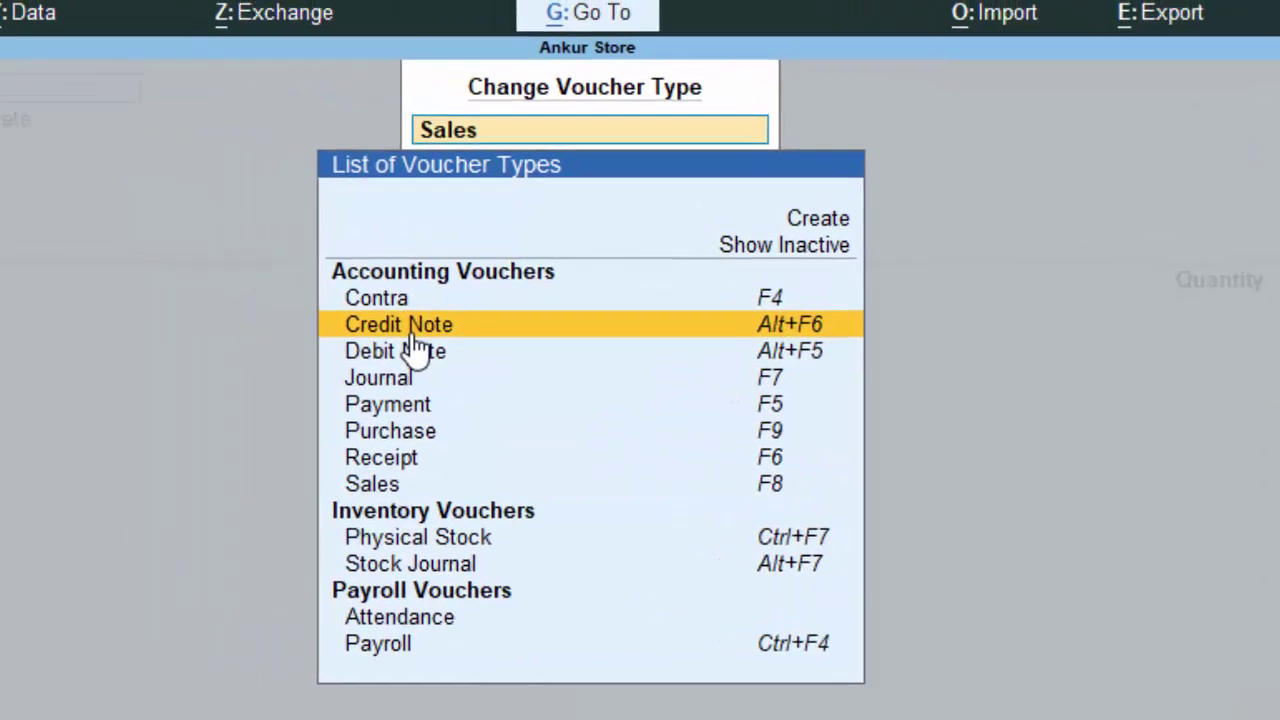
{"action": "left_click", "coordinate": [255, 310]}
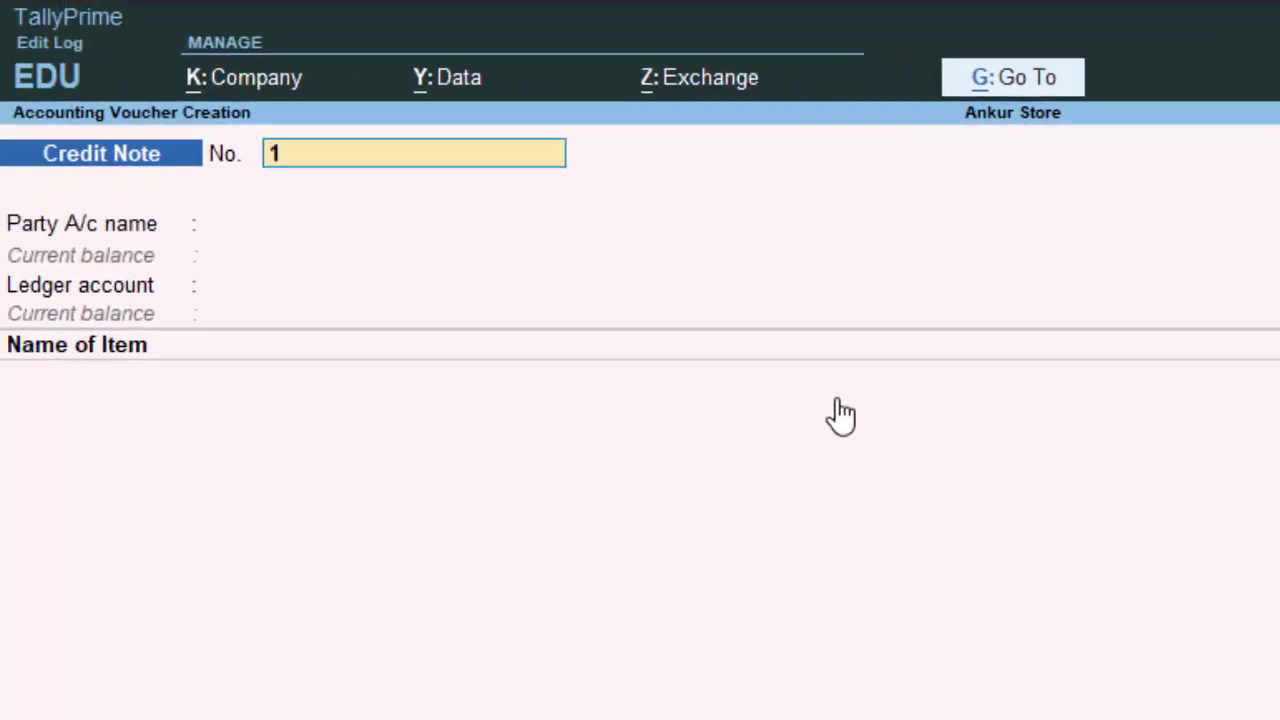
{"action": "key", "text": "Return"}
{"action": "key", "text": "Return"}
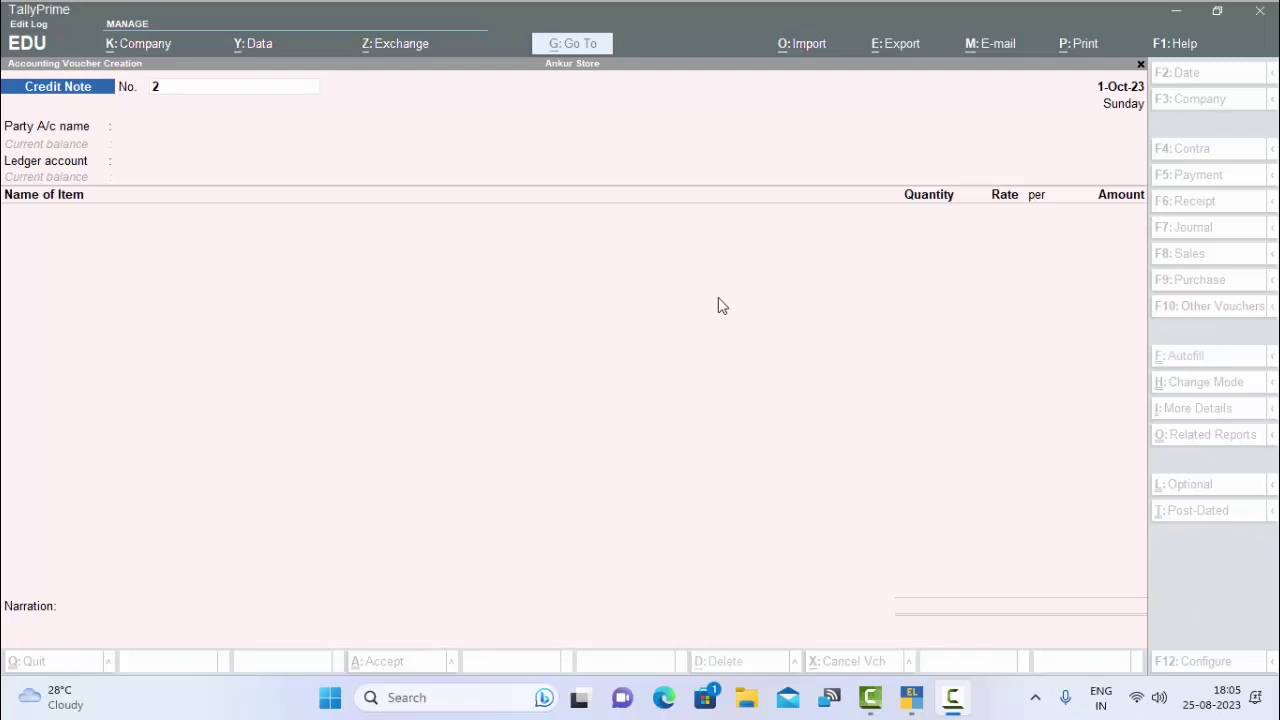
- Select the second party ledger in the list as the credit note's party account, leaving the receipt and original invoice details blank
{"action": "left_click", "coordinate": [232, 92]}
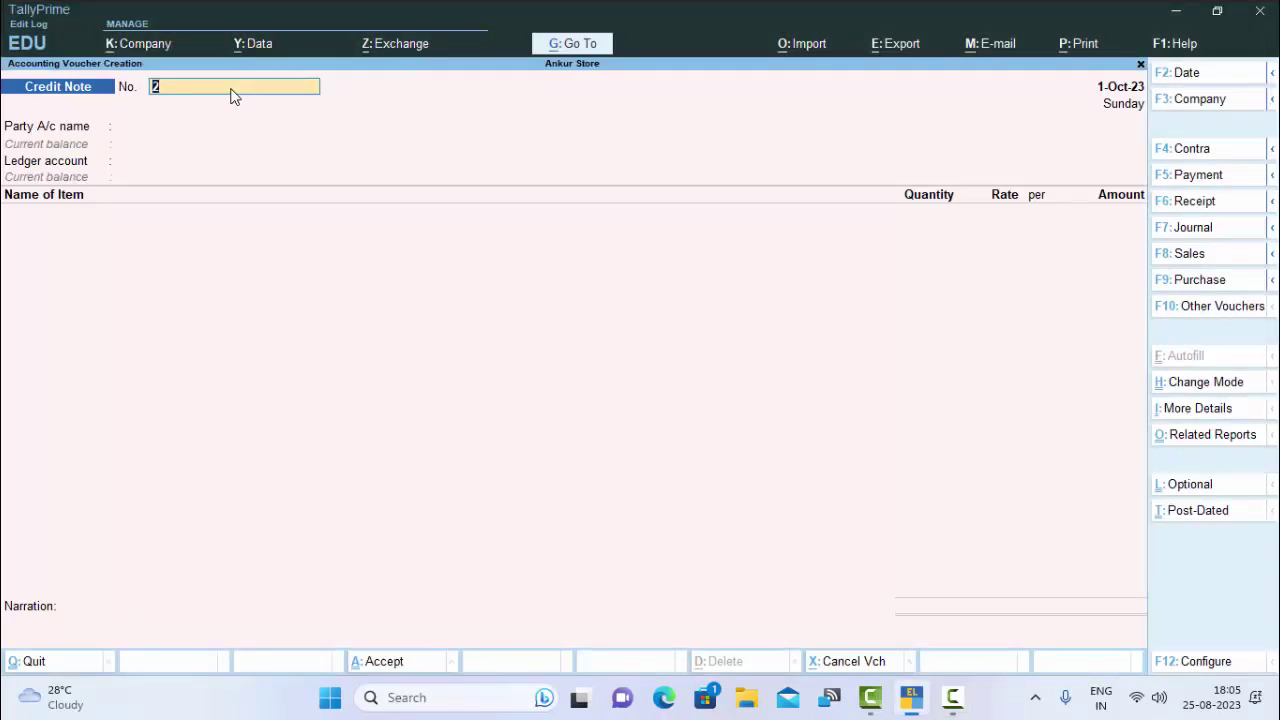
{"action": "key", "text": "Return"}
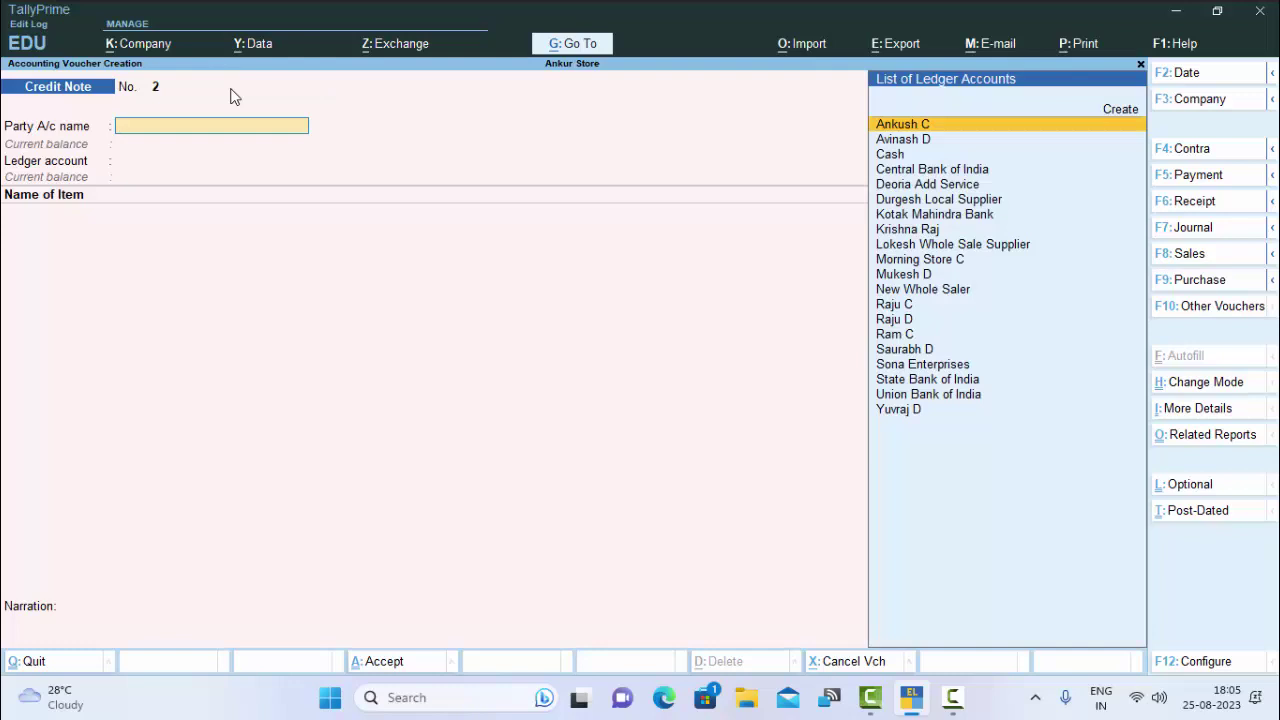
{"action": "key", "text": "Down"}
{"action": "key", "text": "Return"}
{"action": "key", "text": "Return"}
{"action": "key", "text": "Return"}
{"action": "key", "text": "Return"}
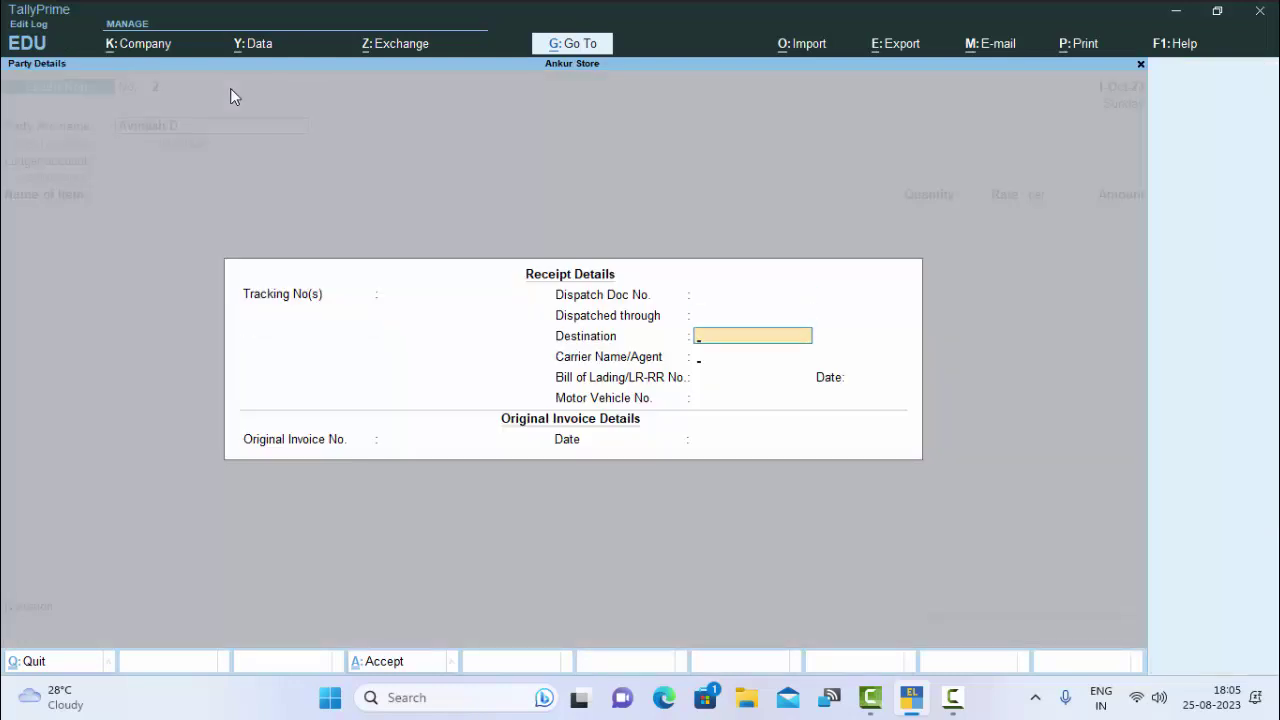
{"action": "key", "text": "Return"}
{"action": "key", "text": "Return"}
{"action": "key", "text": "Return"}
{"action": "key", "text": "Return"}
{"action": "key", "text": "Return"}
{"action": "key", "text": "Return"}
{"action": "key", "text": "Return"}
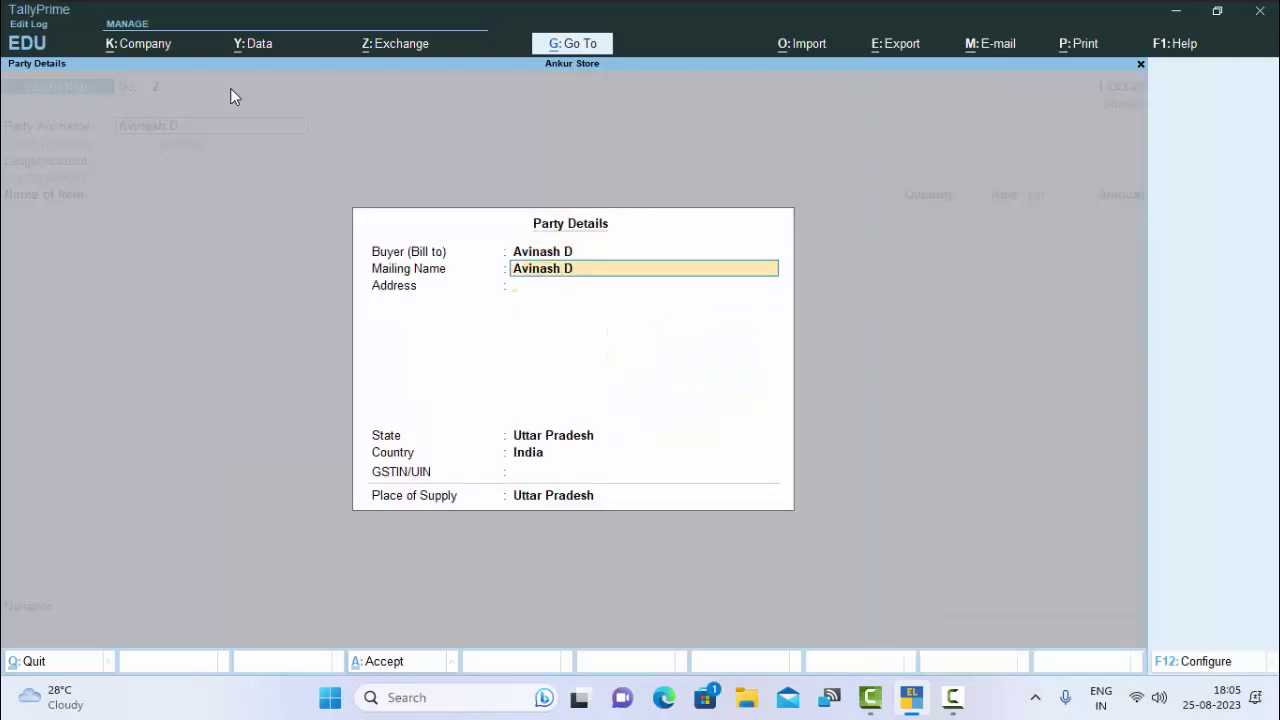
- Accept the default party details and choose Sales A/c as the ledger account
{"action": "key", "text": "Return"}
{"action": "key", "text": "Return"}
{"action": "key", "text": "Return"}
{"action": "key", "text": "Return"}
{"action": "key", "text": "Return"}
{"action": "key", "text": "Return"}
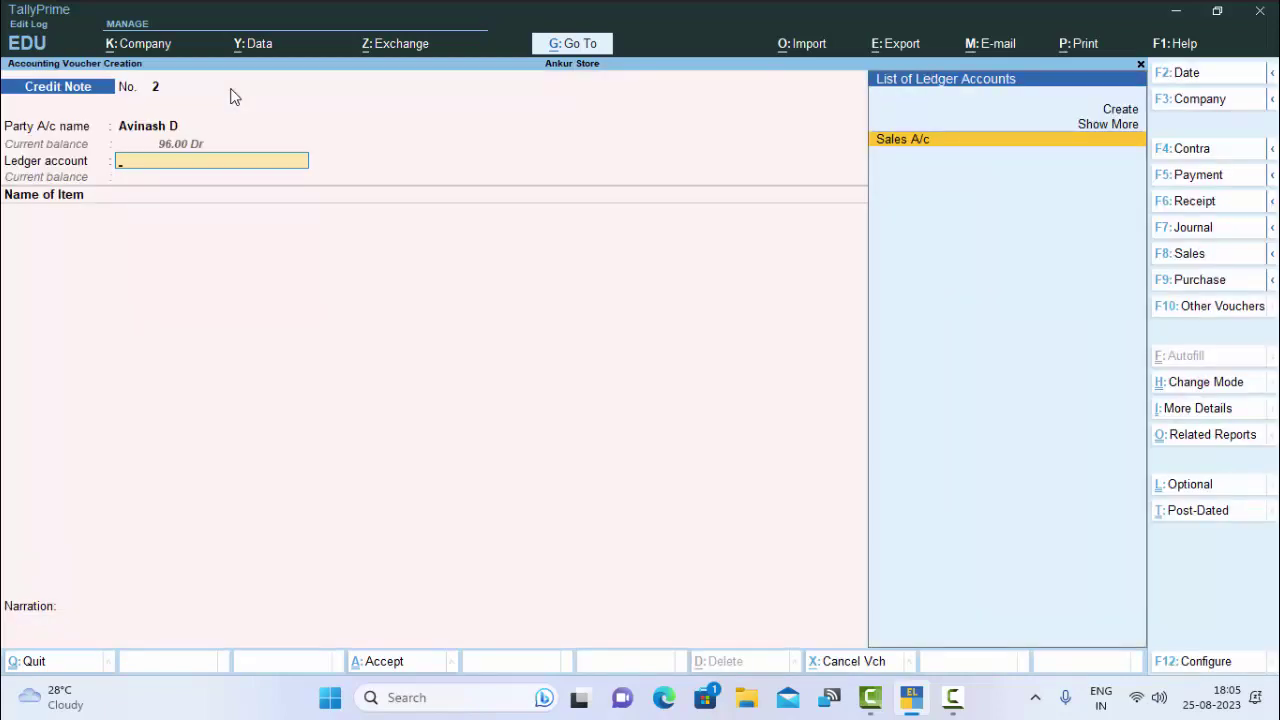
{"action": "key", "text": "Return"}
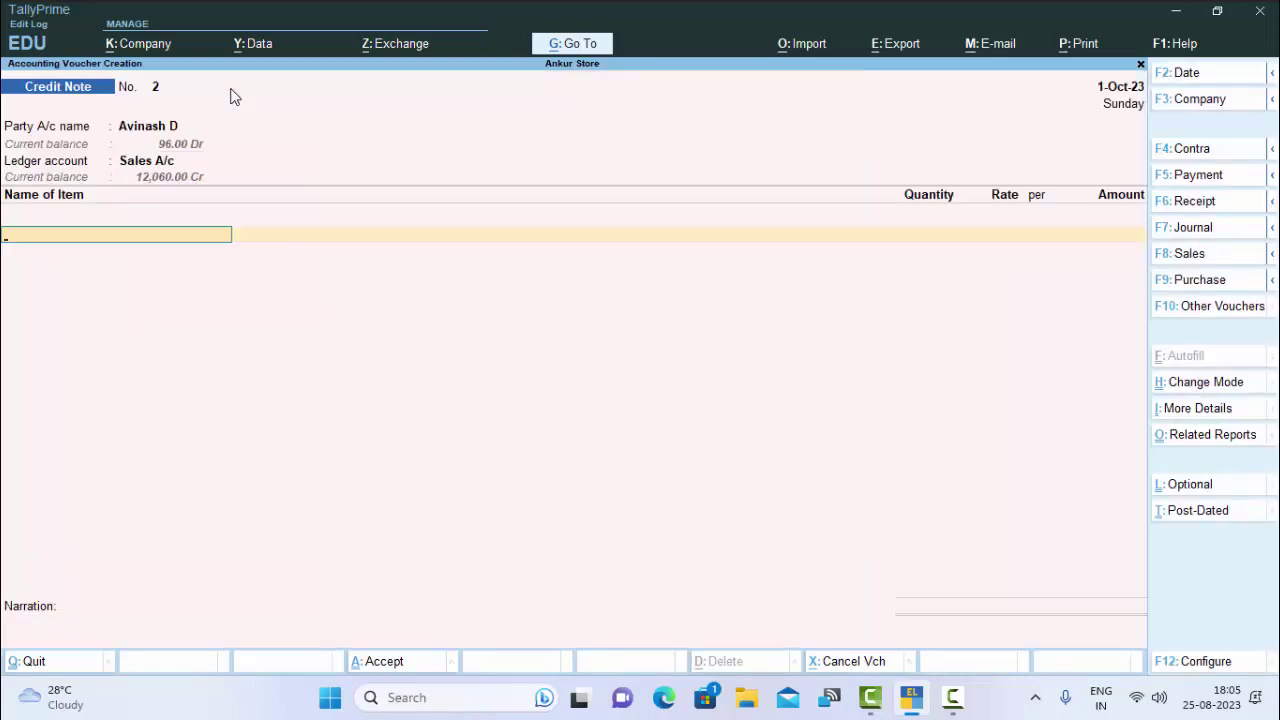
- Add the stock item Rice from the Main Location godown with a quantity of 2 at the rate of 44.00 per Qty
{"action": "type", "text": "R"}
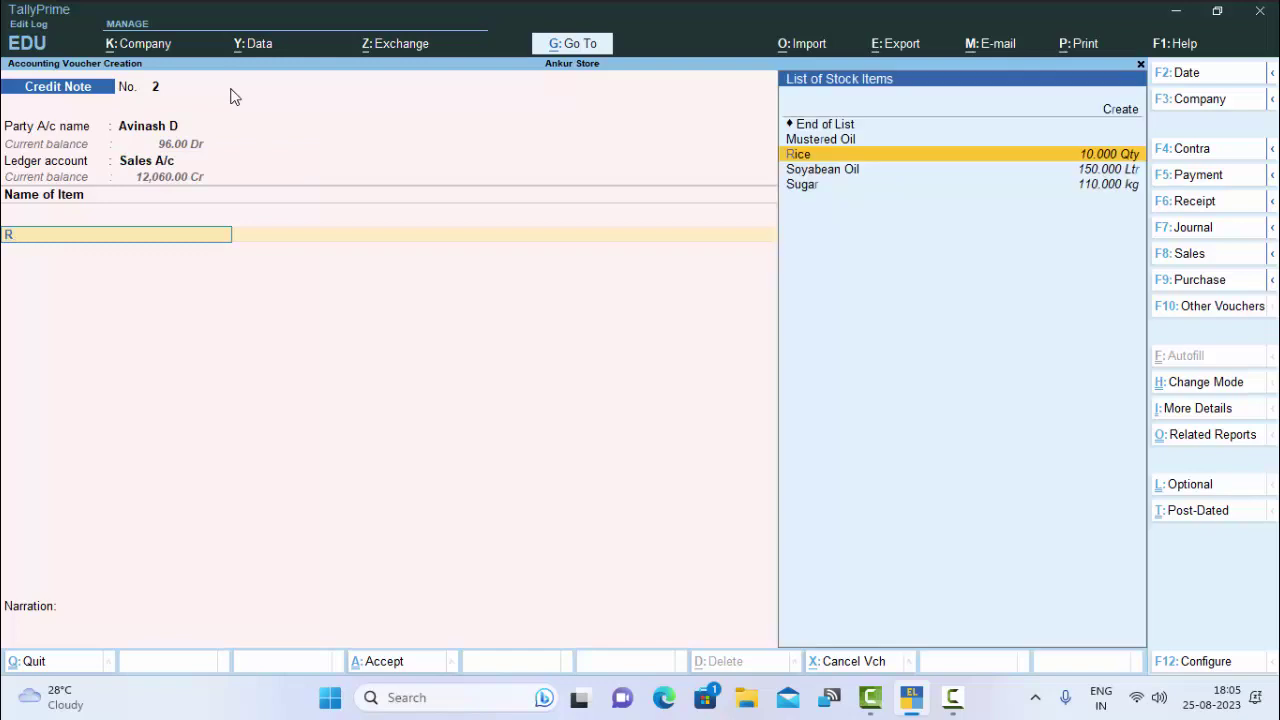
{"action": "key", "text": "Return"}
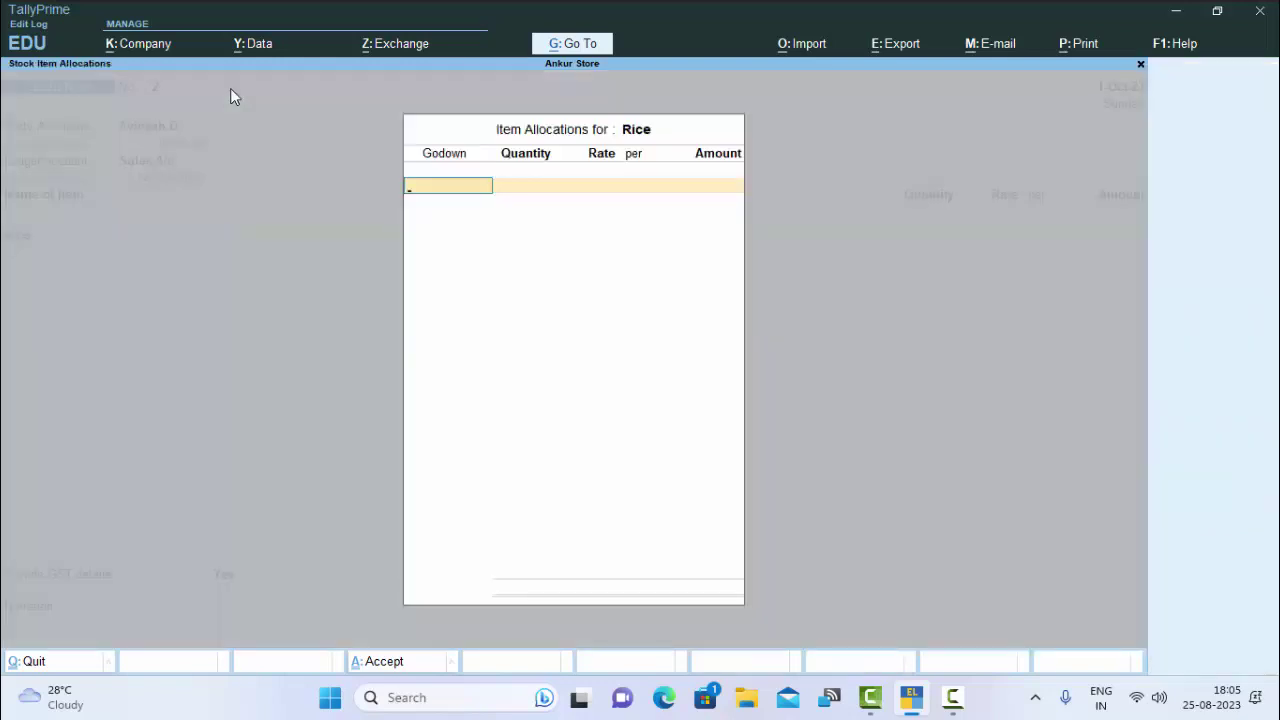
{"action": "type", "text": "N"}
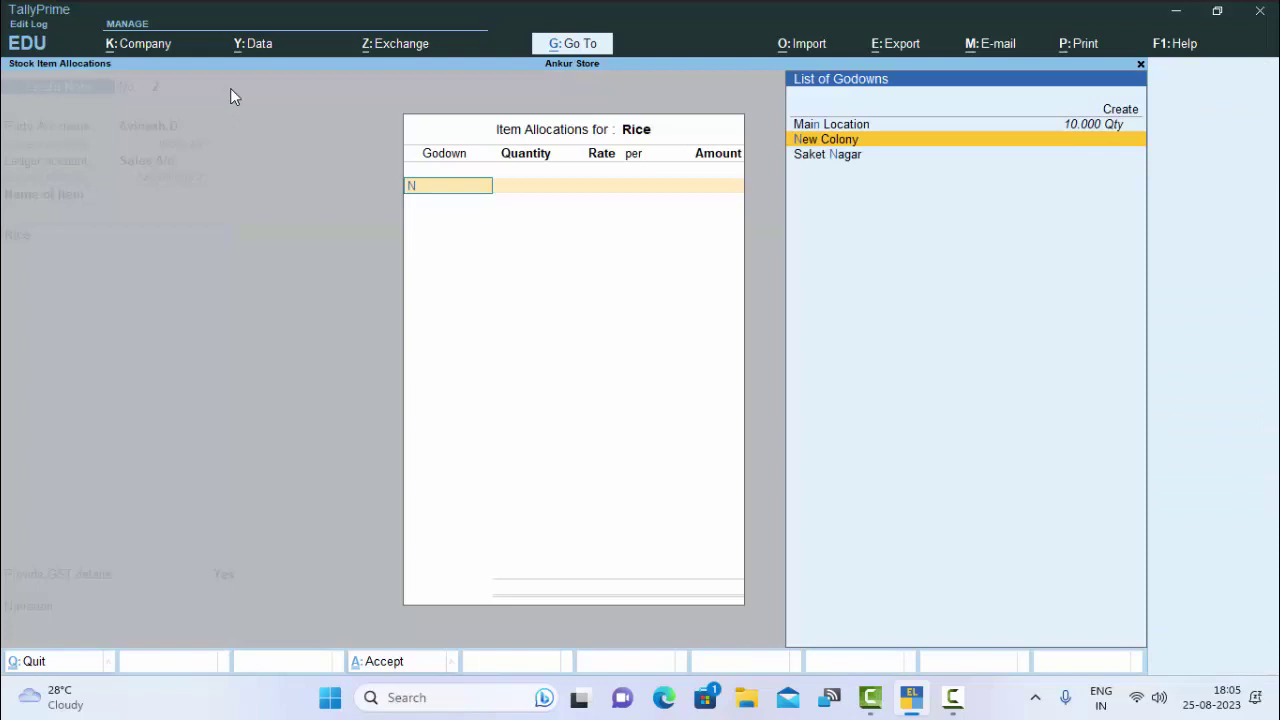
{"action": "key", "text": "Up"}
{"action": "key", "text": "Return"}
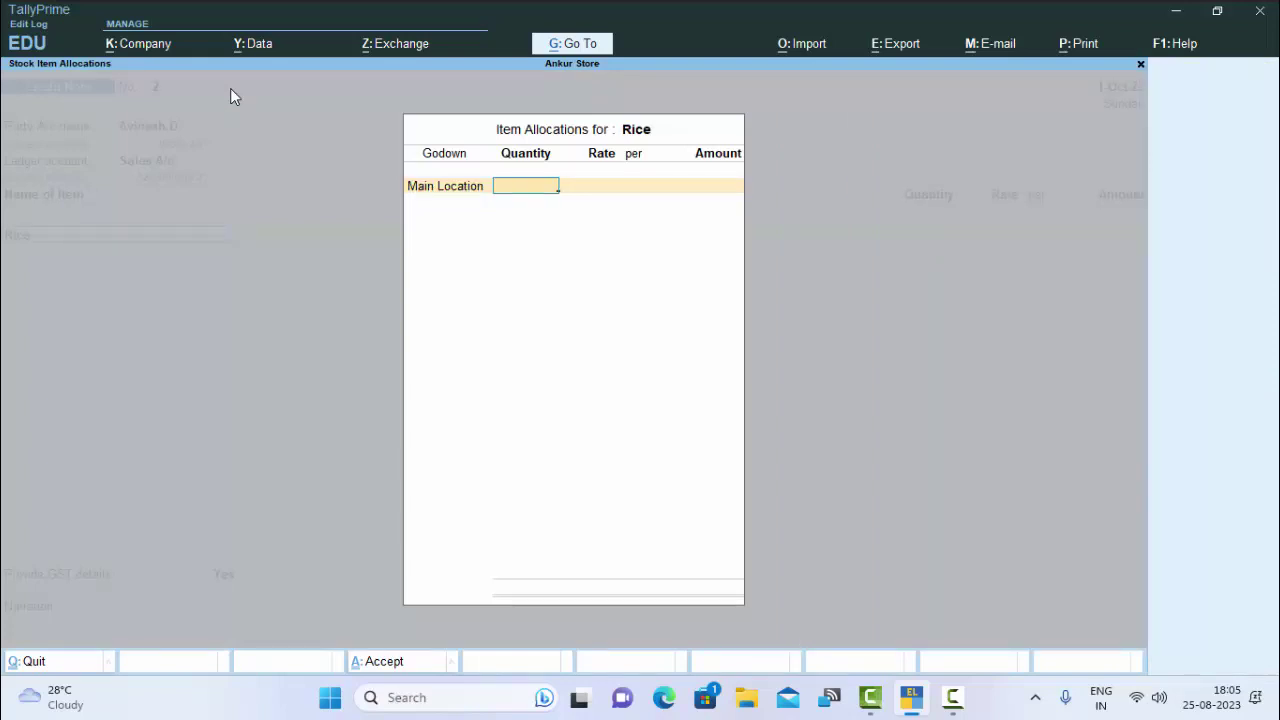
{"action": "key", "text": "BackSpace"}
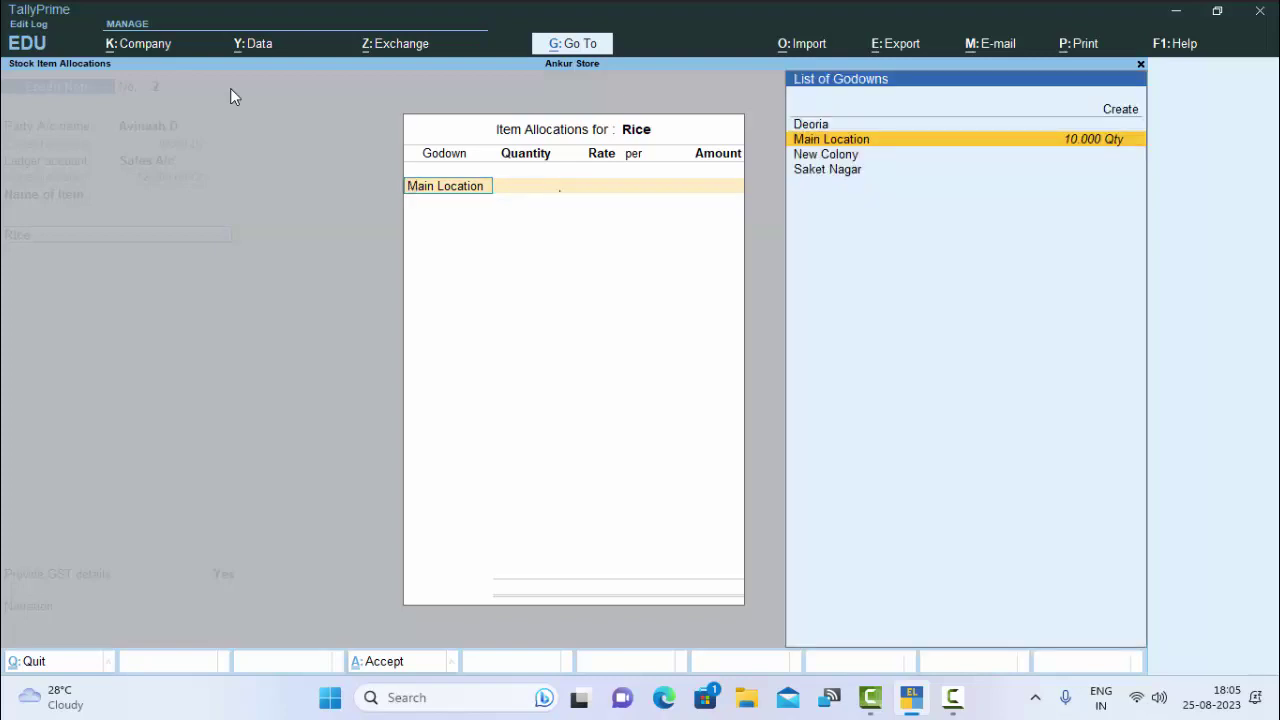
{"action": "key", "text": "Return"}
{"action": "type", "text": "2"}
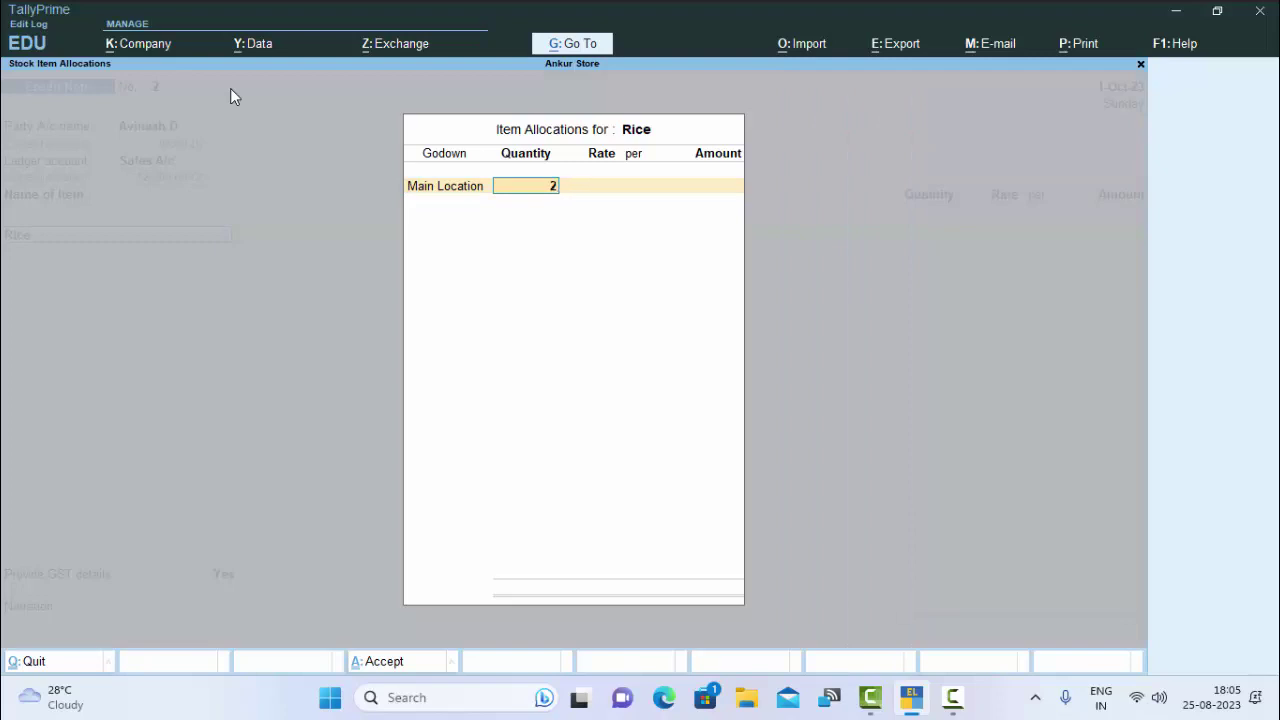
{"action": "key", "text": "Return"}
{"action": "key", "text": "Return"}
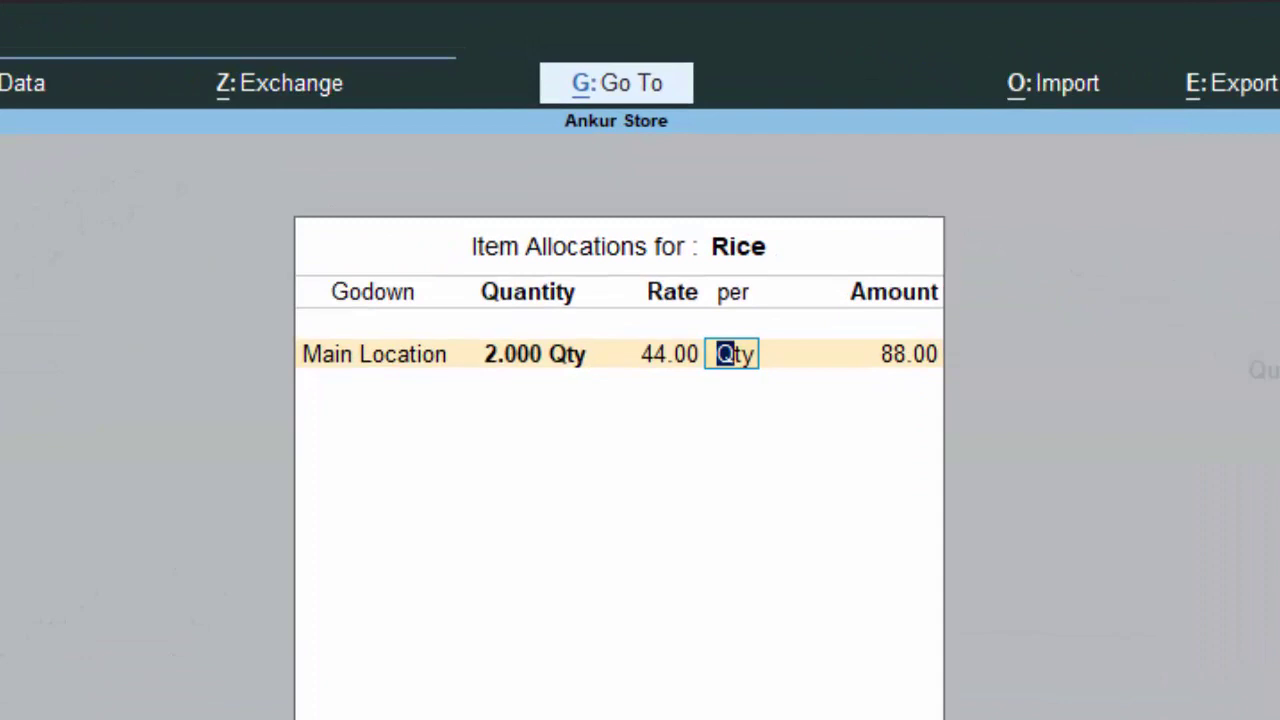
{"action": "key", "text": "Return"}
{"action": "key", "text": "Return"}
{"action": "key", "text": "Return"}
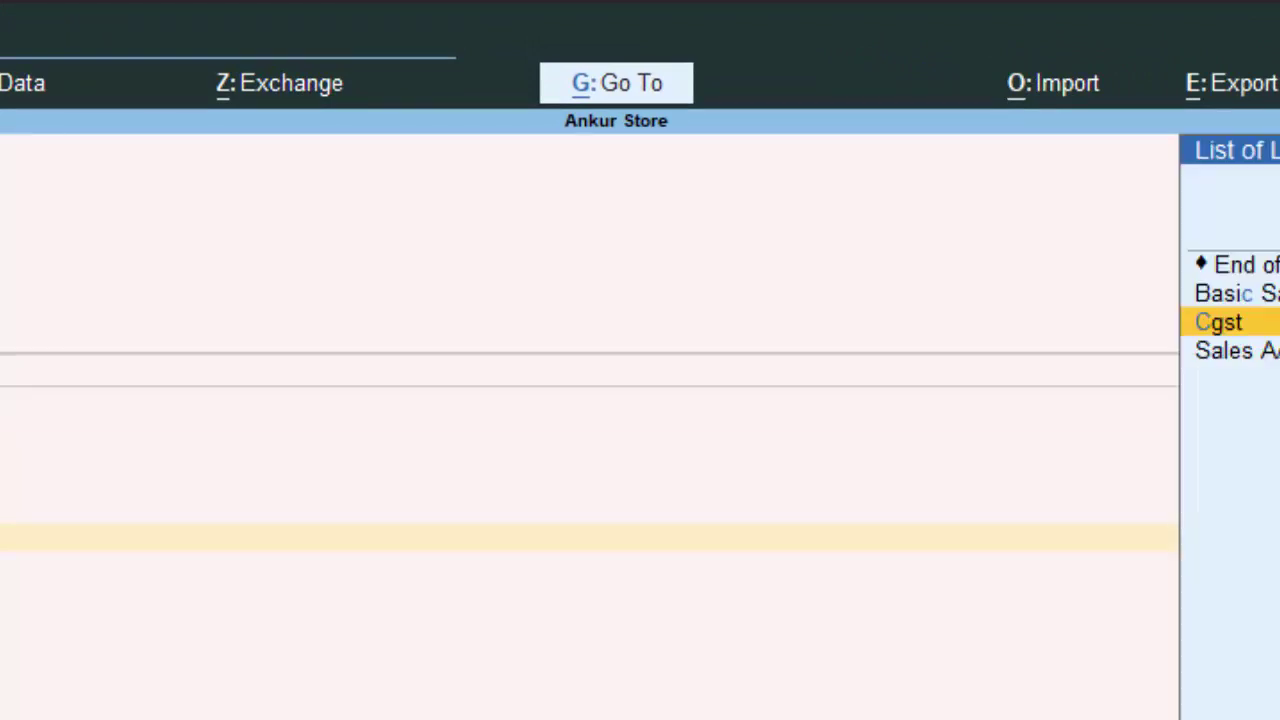
- Add the Cgst and Sgst tax ledgers below the rice entry
{"action": "key", "text": "Return"}
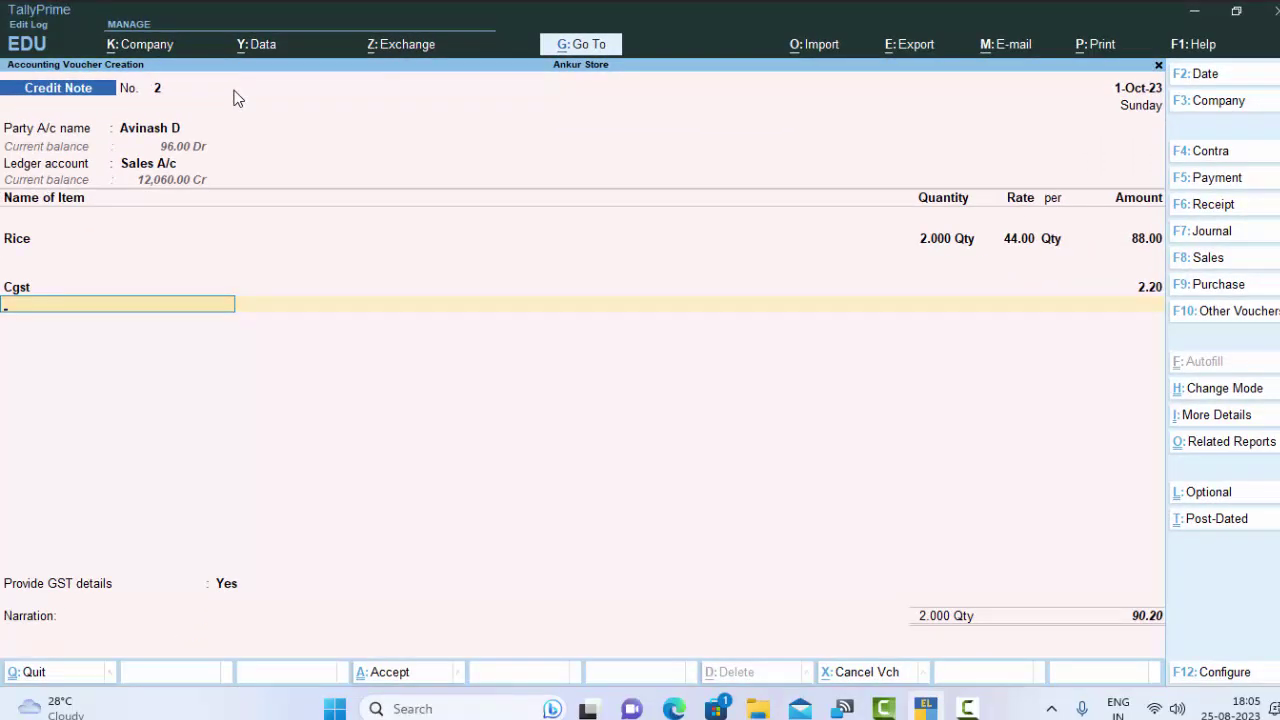
{"action": "type", "text": "S"}
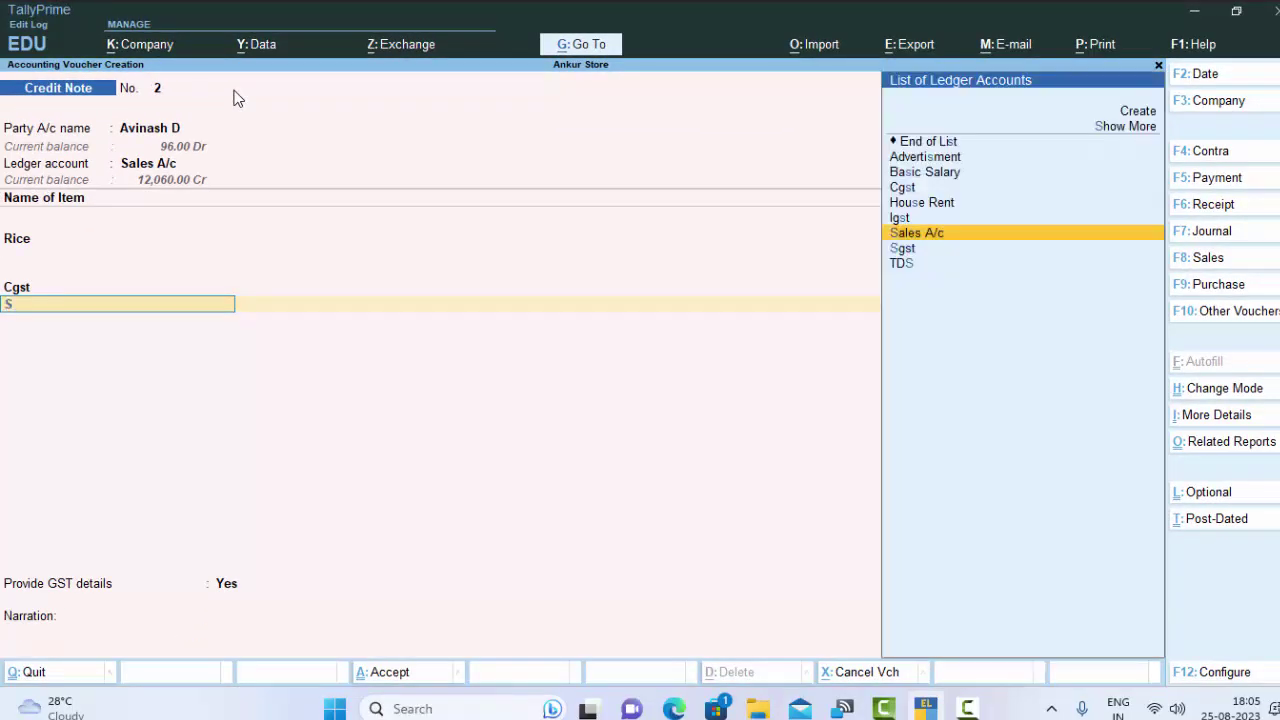
{"action": "key", "text": "Down"}
{"action": "key", "text": "Return"}
{"action": "key", "text": "Return"}
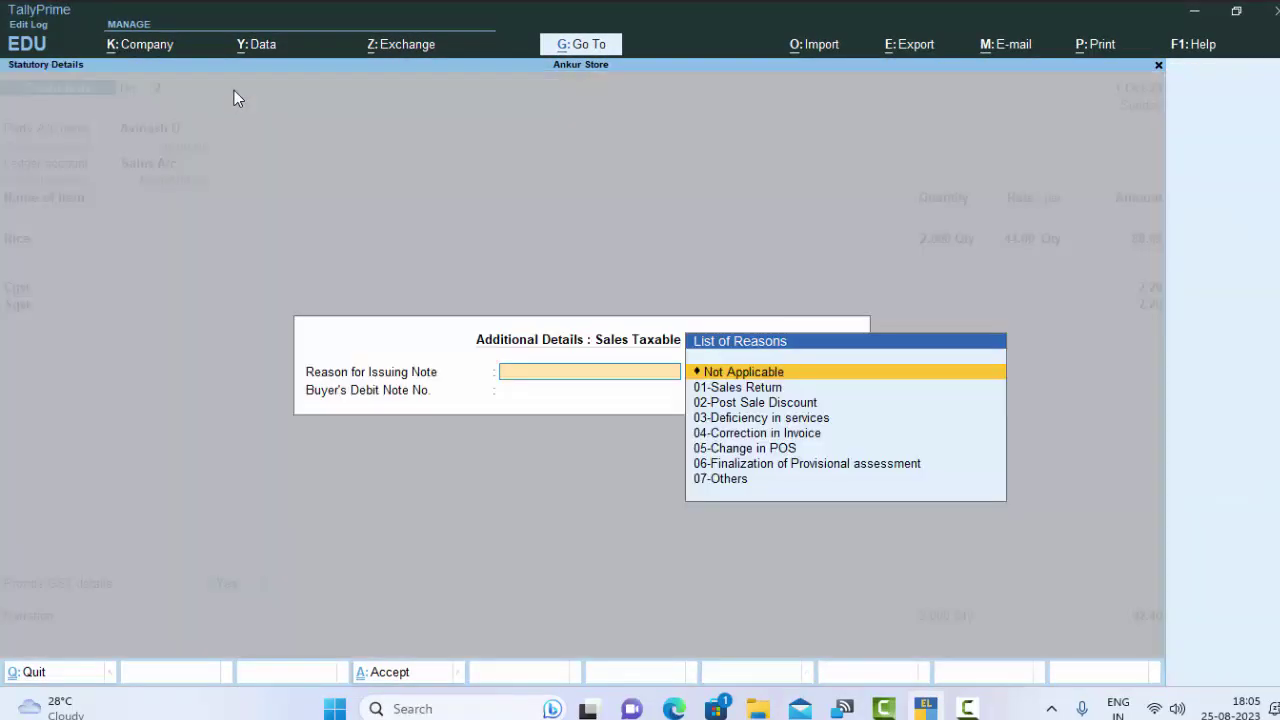
- Set the reason for issuing the note to Not Applicable and leave the buyer's debit note number blank
{"action": "key", "text": "Return"}
{"action": "key", "text": "Return"}
{"action": "key", "text": "Return"}
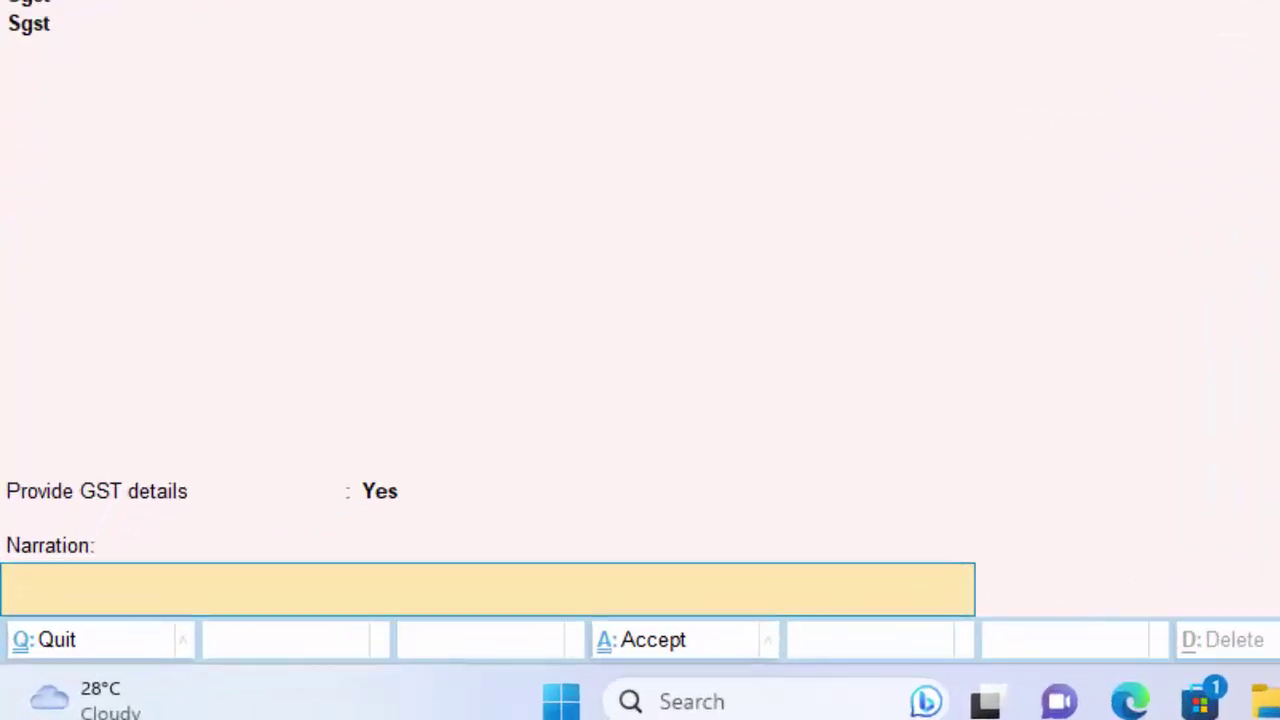
- Enter the narration "The goods have been returned" and save the credit note
{"action": "type", "text": "The goods ha"}
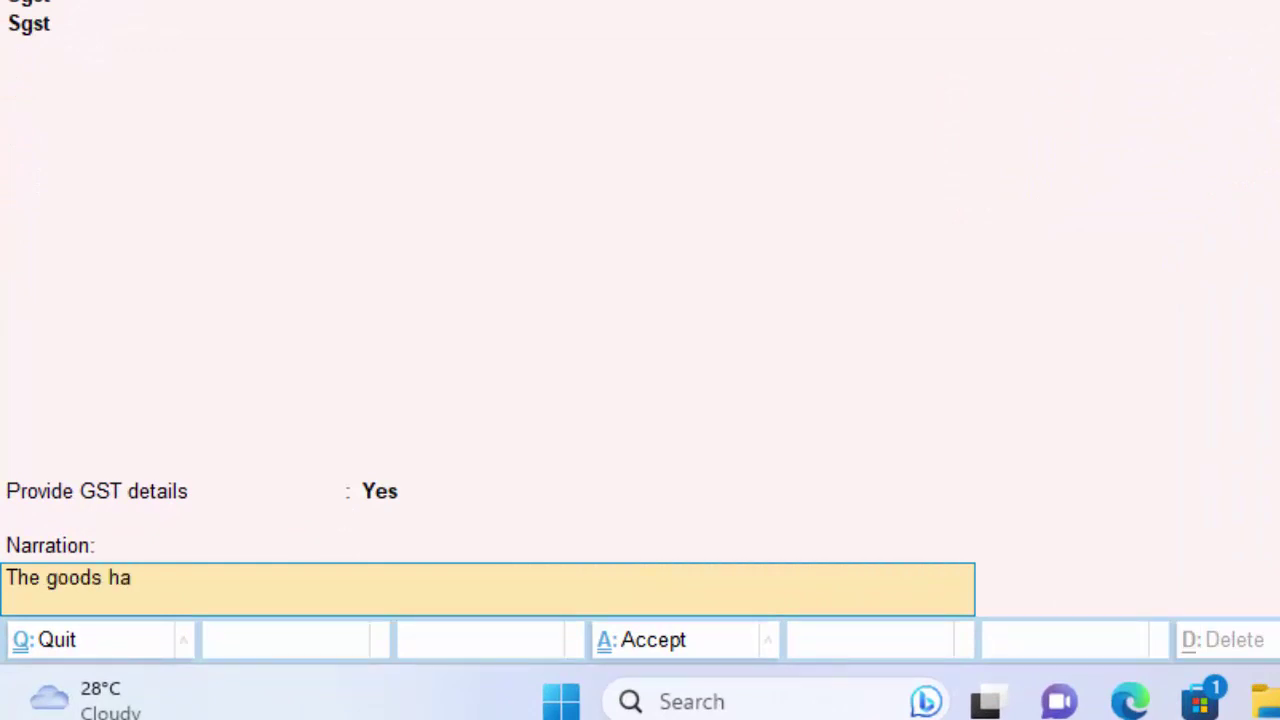
{"action": "type", "text": "ve beem"}
{"action": "key", "text": "BackSpace"}
{"action": "key", "text": "BackSpace"}
{"action": "type", "text": "n retu"}
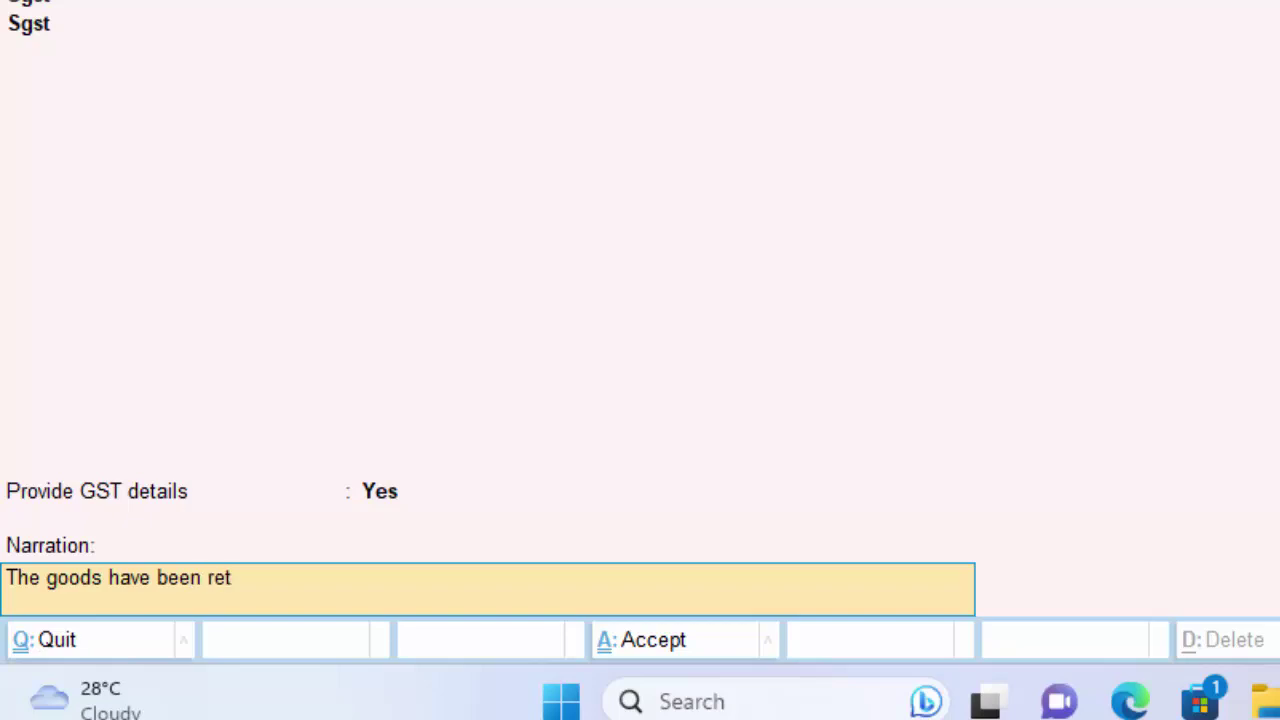
{"action": "type", "text": "rned"}
{"action": "key", "text": "Return"}
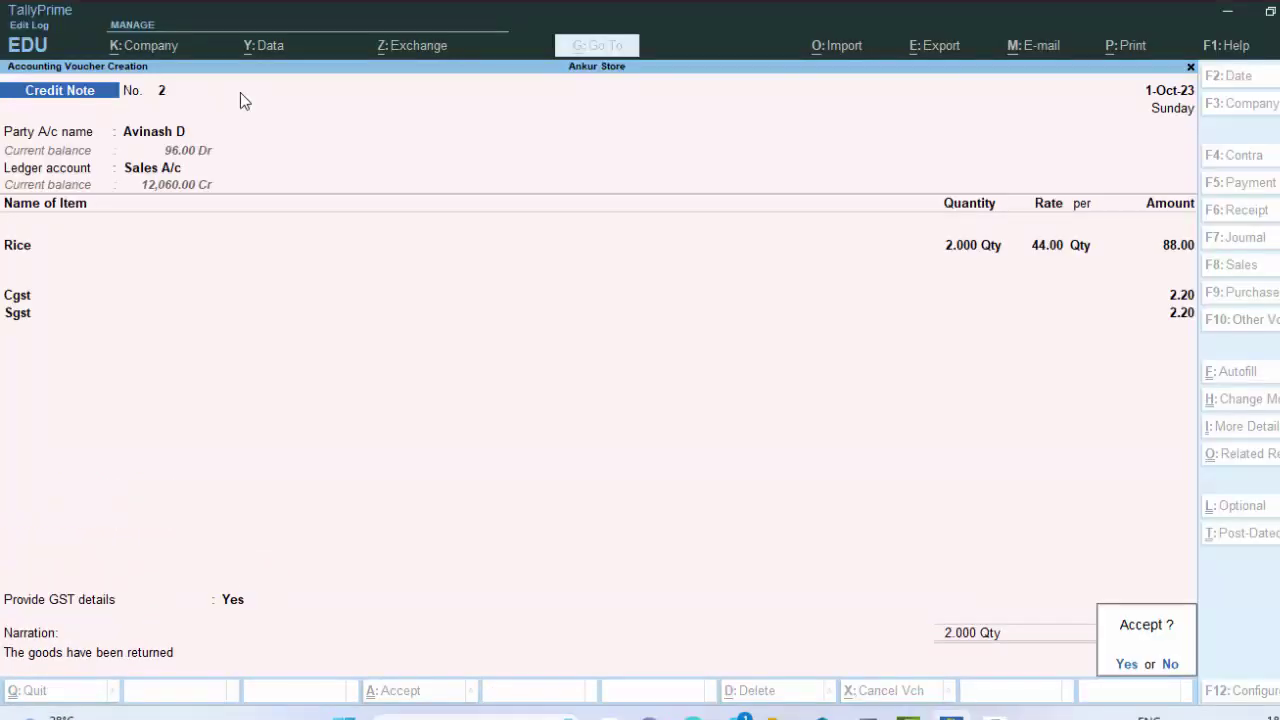
{"action": "key", "text": "Return"}
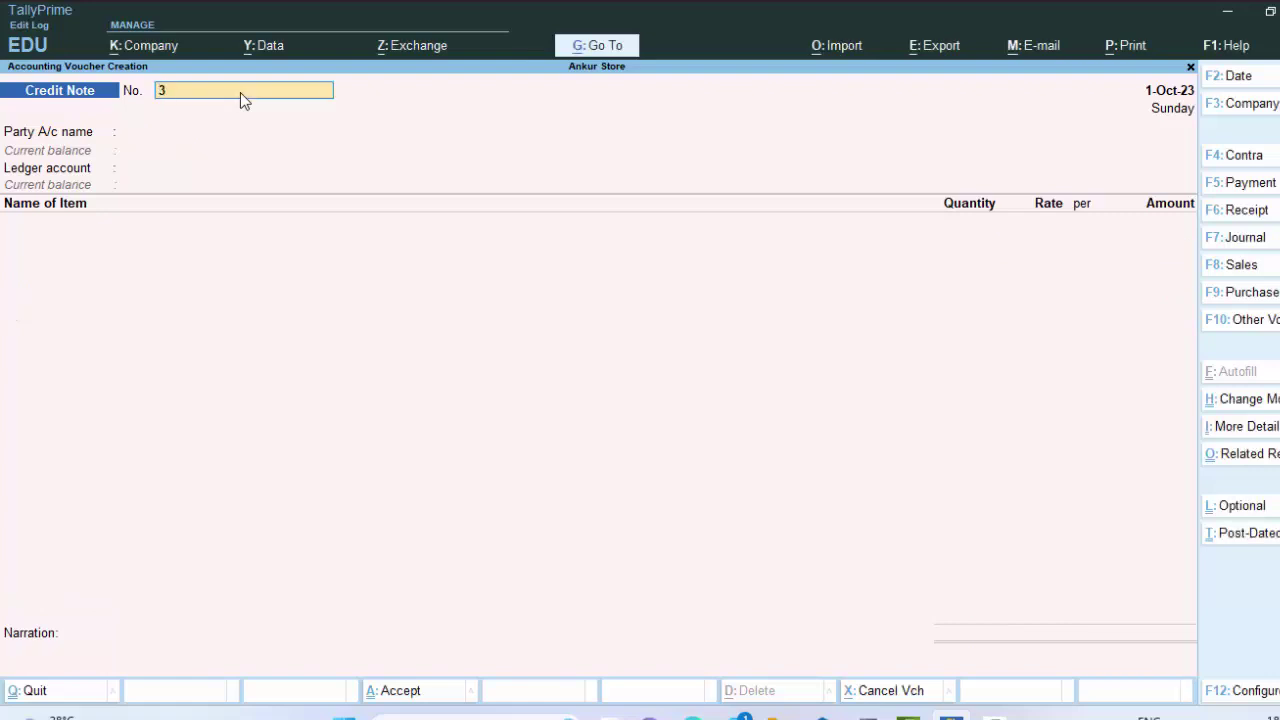
- Quit the blank credit note and examine the closing stock quantities in the Stock Summary report
{"action": "key", "text": "BackSpace"}
{"action": "key", "text": "Escape"}
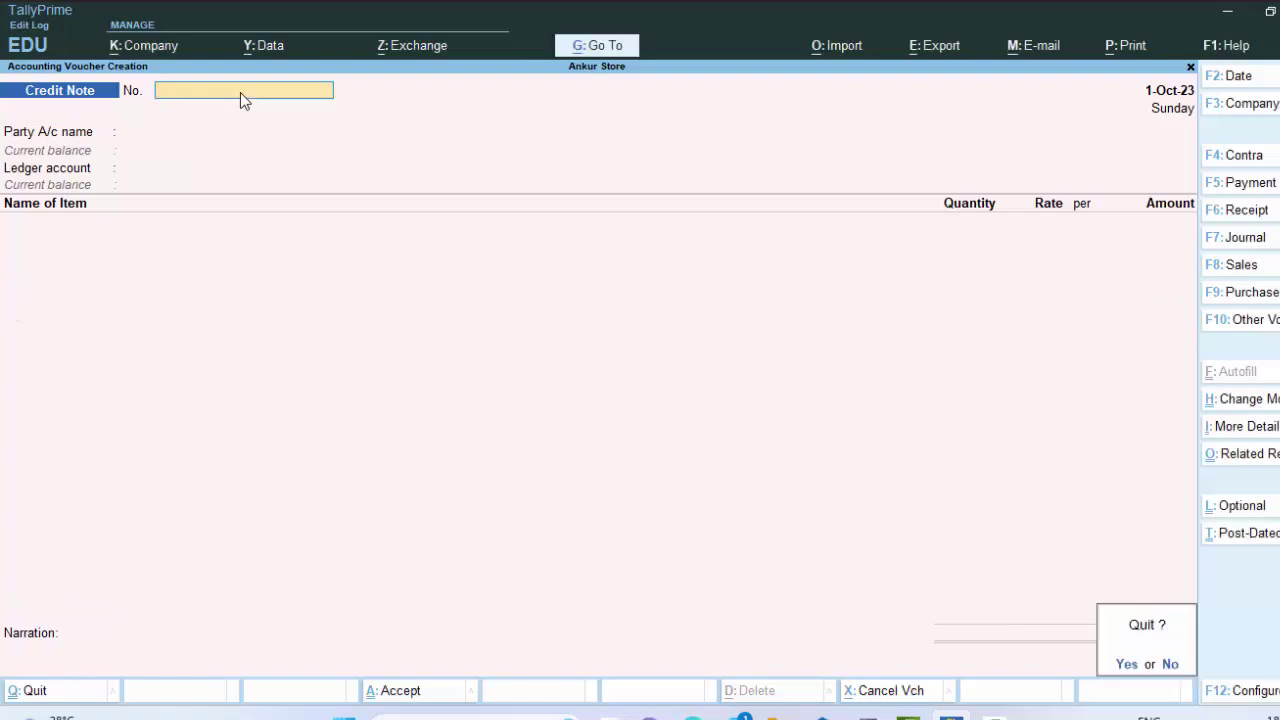
{"action": "key", "text": "y"}
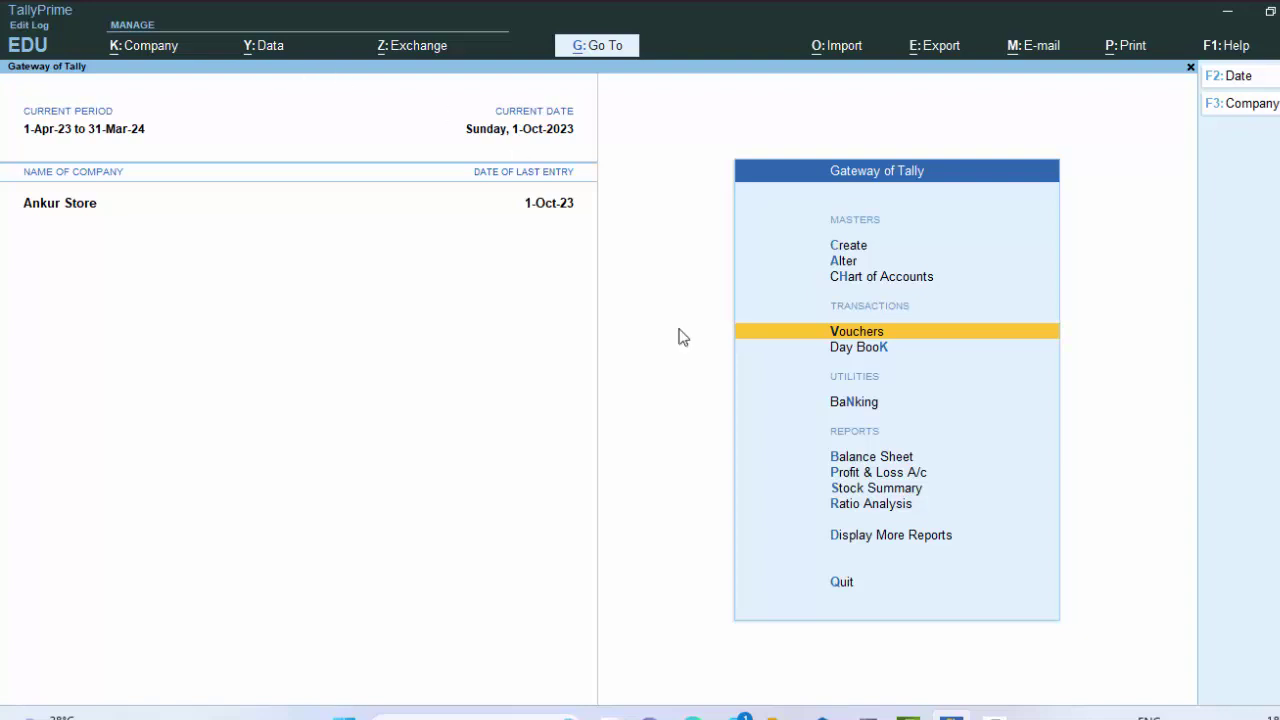
{"action": "left_click", "coordinate": [876, 489]}
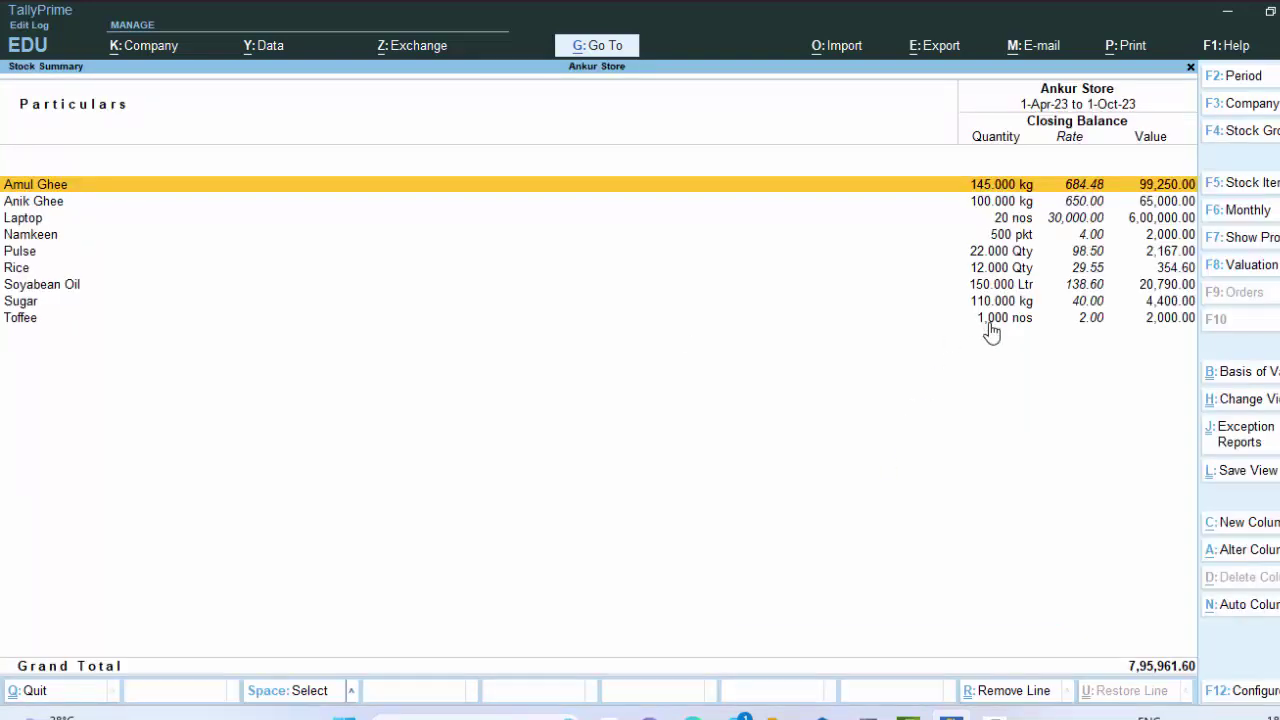
{"action": "key", "text": "Escape"}
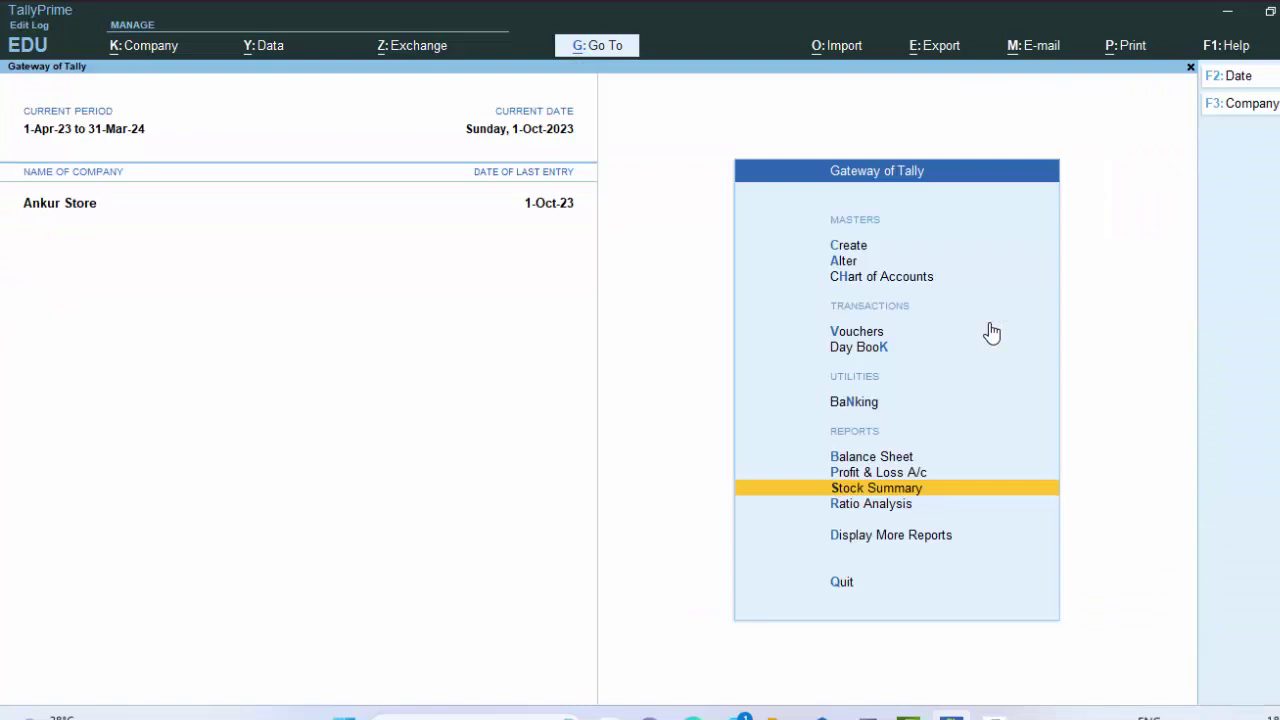
- Start a new credit note with the offered voucher number and choose the second ledger in the list as the party account
{"action": "key", "text": "Up"}
{"action": "key", "text": "Up"}
{"action": "key", "text": "Up"}
{"action": "key", "text": "Up"}
{"action": "key", "text": "Up"}
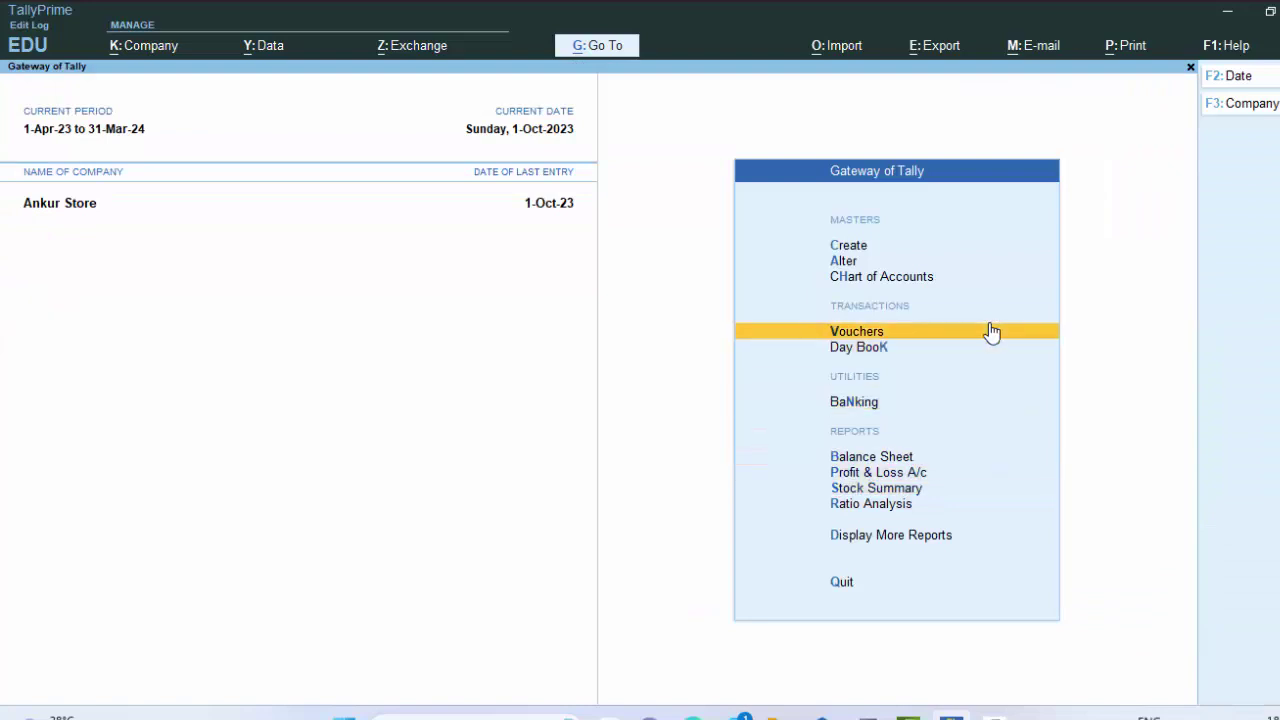
{"action": "key", "text": "Return"}
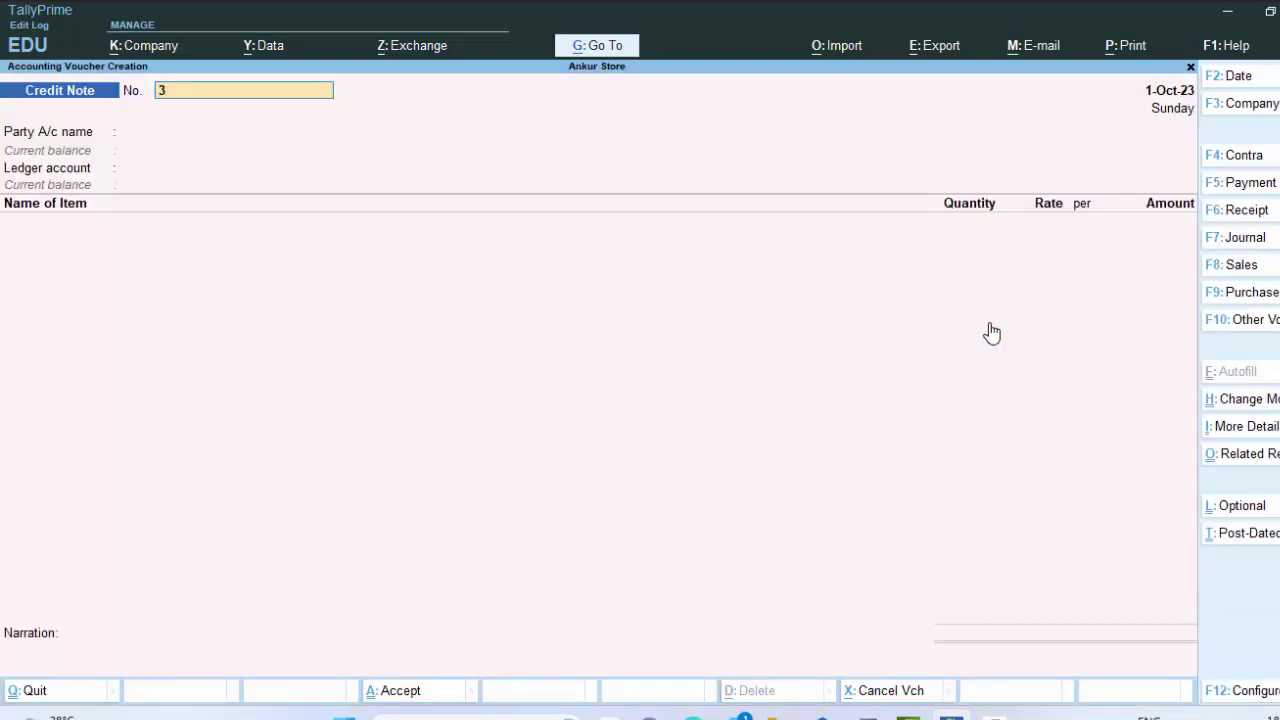
{"action": "key", "text": "Return"}
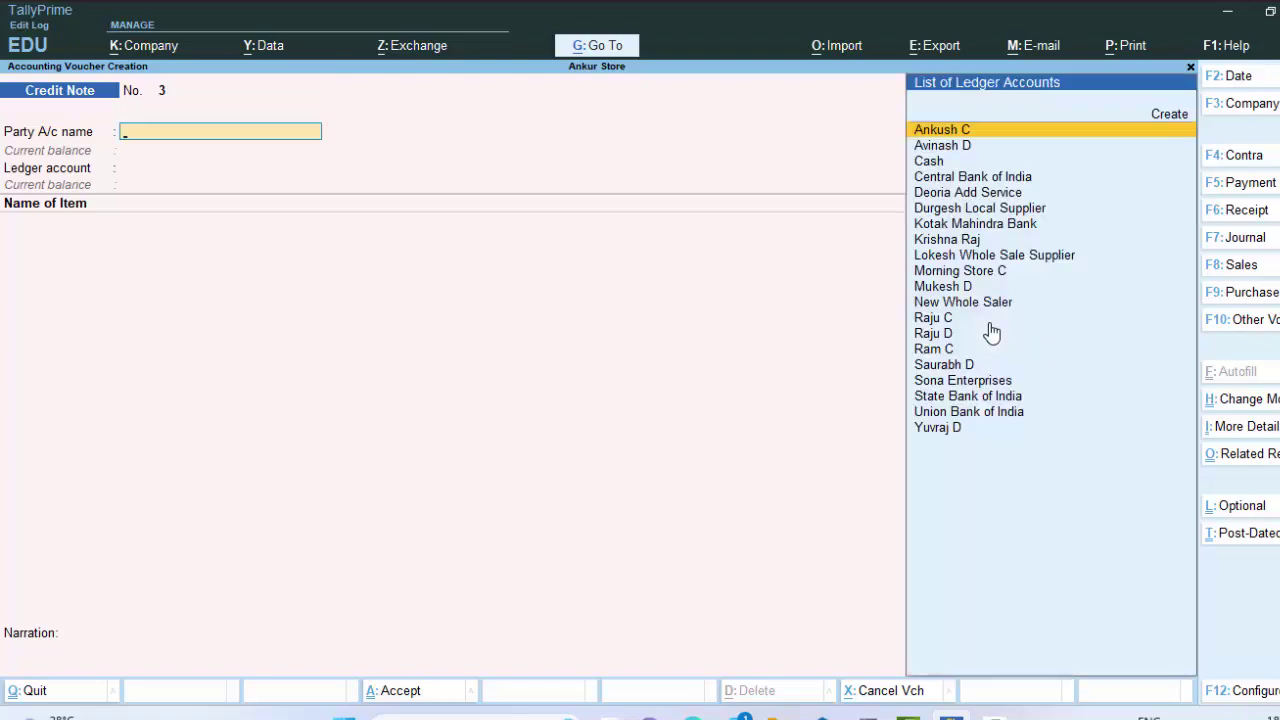
{"action": "key", "text": "Down"}
{"action": "key", "text": "Return"}
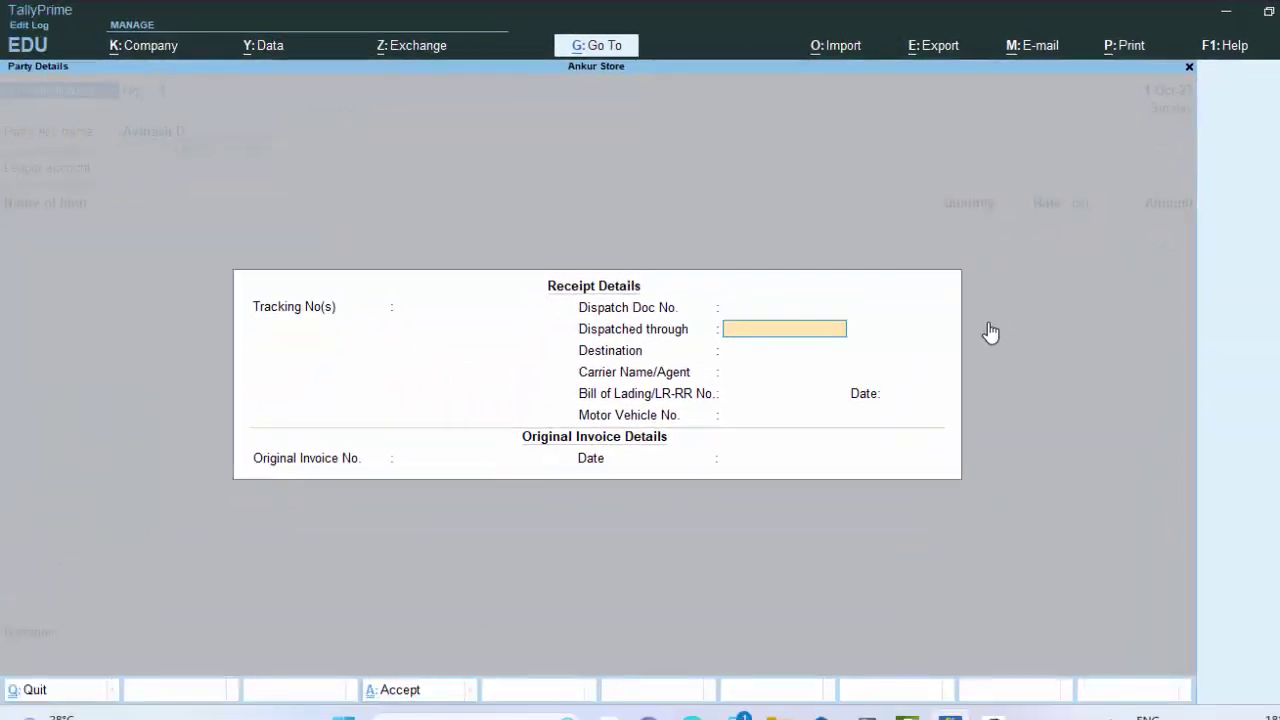
- Leave the receipt details and original invoice details blank for this credit note
{"action": "key", "text": "Return"}
{"action": "key", "text": "Return"}
{"action": "key", "text": "Return"}
{"action": "key", "text": "Return"}
{"action": "key", "text": "Return"}
{"action": "key", "text": "Return"}
{"action": "key", "text": "Return"}
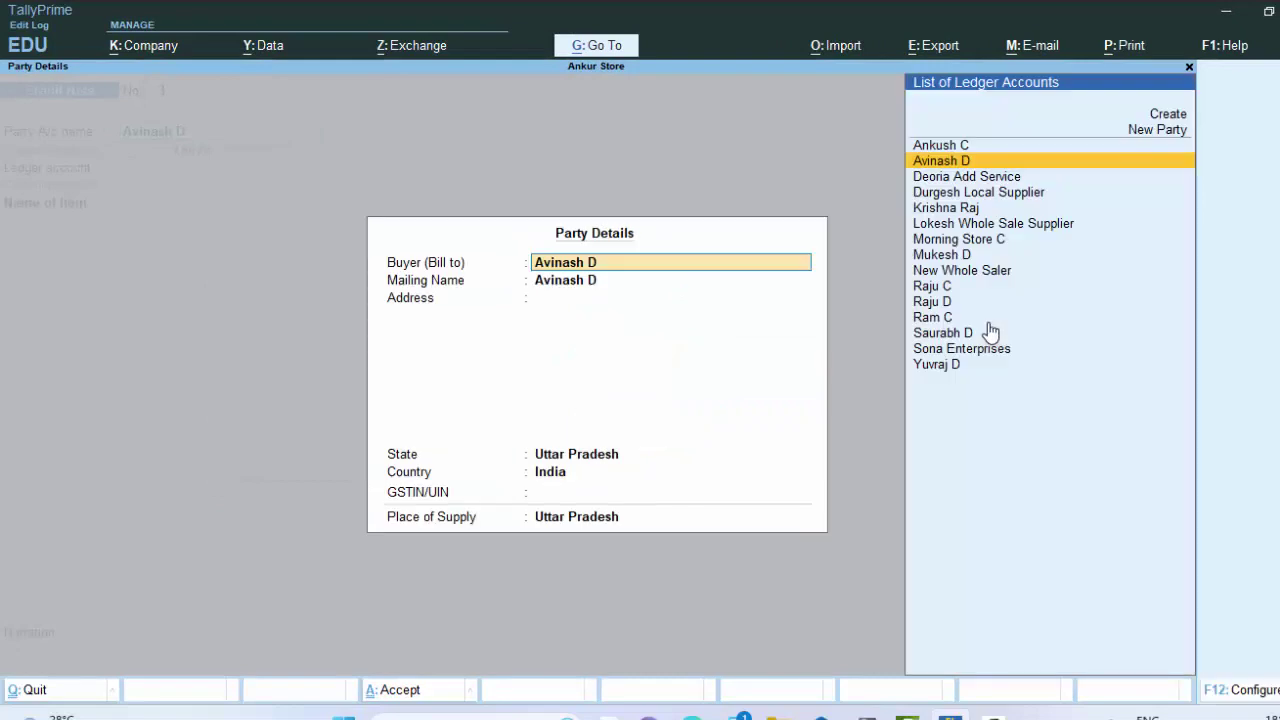
- Accept the default party details and select Sales A/c as the ledger account
{"action": "key", "text": "Return"}
{"action": "key", "text": "Return"}
{"action": "key", "text": "Return"}
{"action": "key", "text": "Return"}
{"action": "key", "text": "Return"}
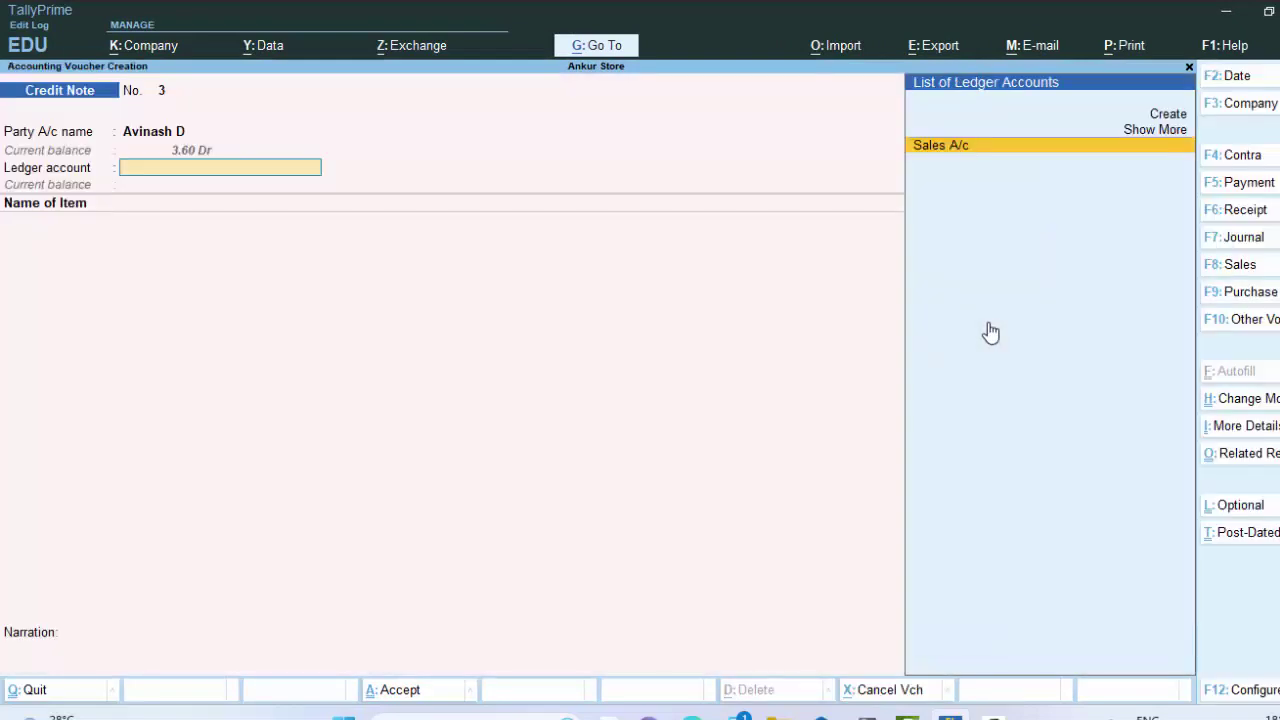
{"action": "key", "text": "Return"}
{"action": "key", "text": "Return"}
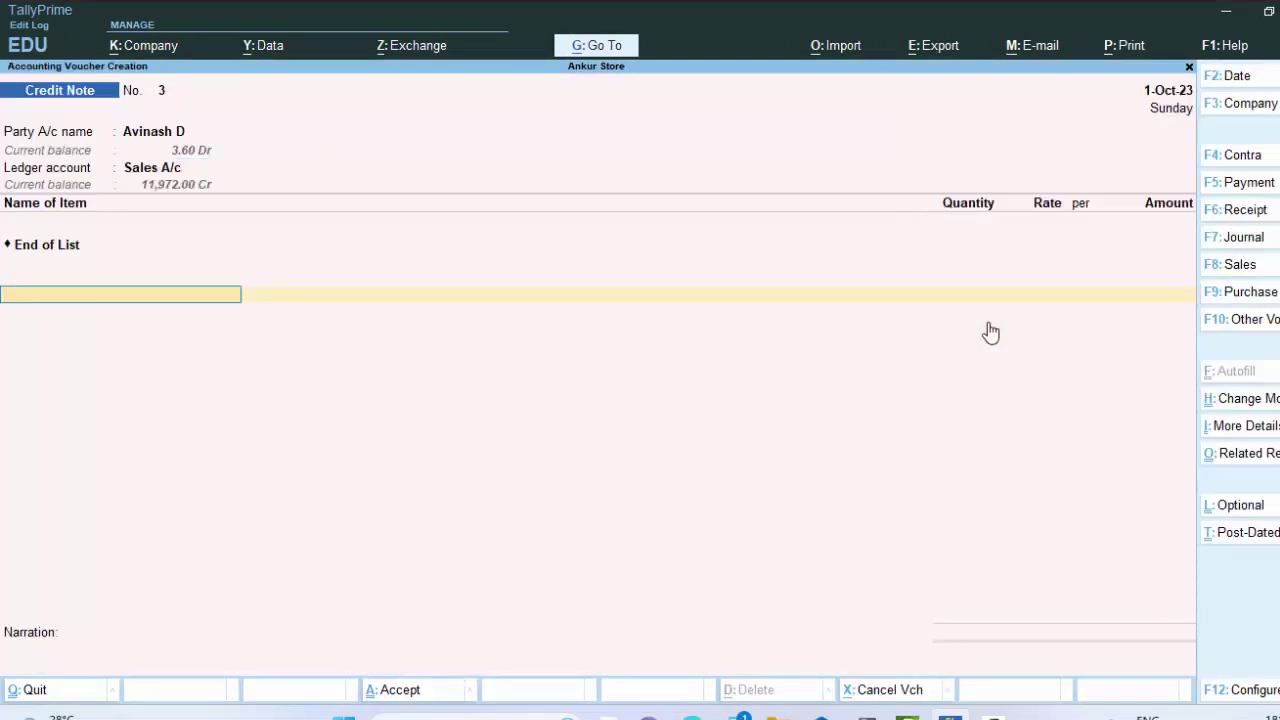
- Return to the item name entry and check the stock balance of Rice in the list of stock items
{"action": "key", "text": "BackSpace"}
{"action": "key", "text": "Down"}
{"action": "key", "text": "Down"}
{"action": "key", "text": "Down"}
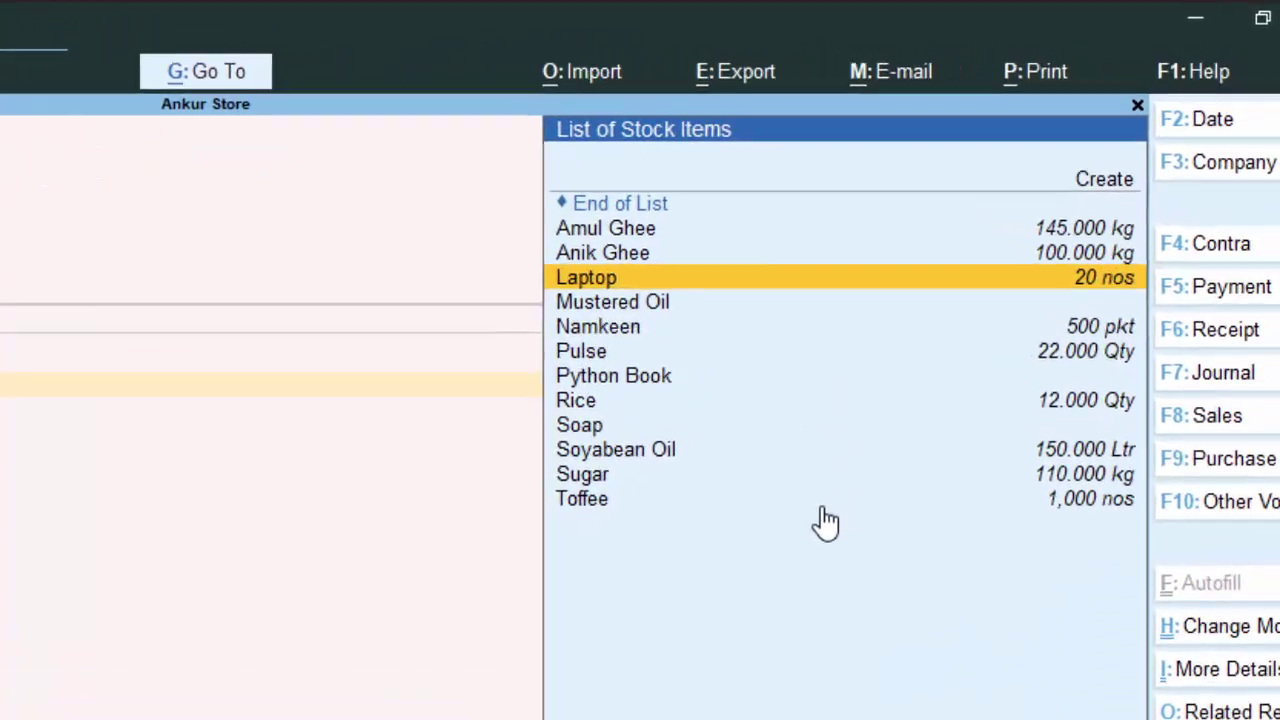
{"action": "key", "text": "Down"}
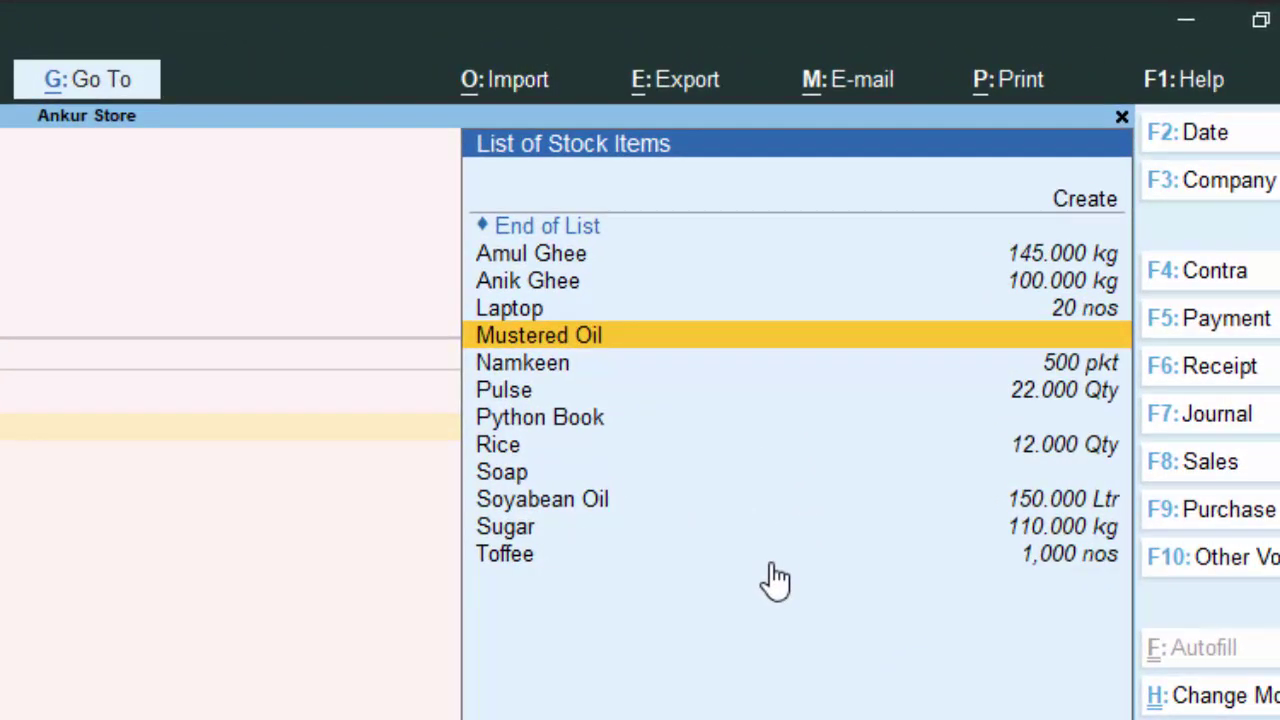
{"action": "key", "text": "Down"}
{"action": "key", "text": "Down"}
{"action": "key", "text": "Down"}
{"action": "key", "text": "Down"}
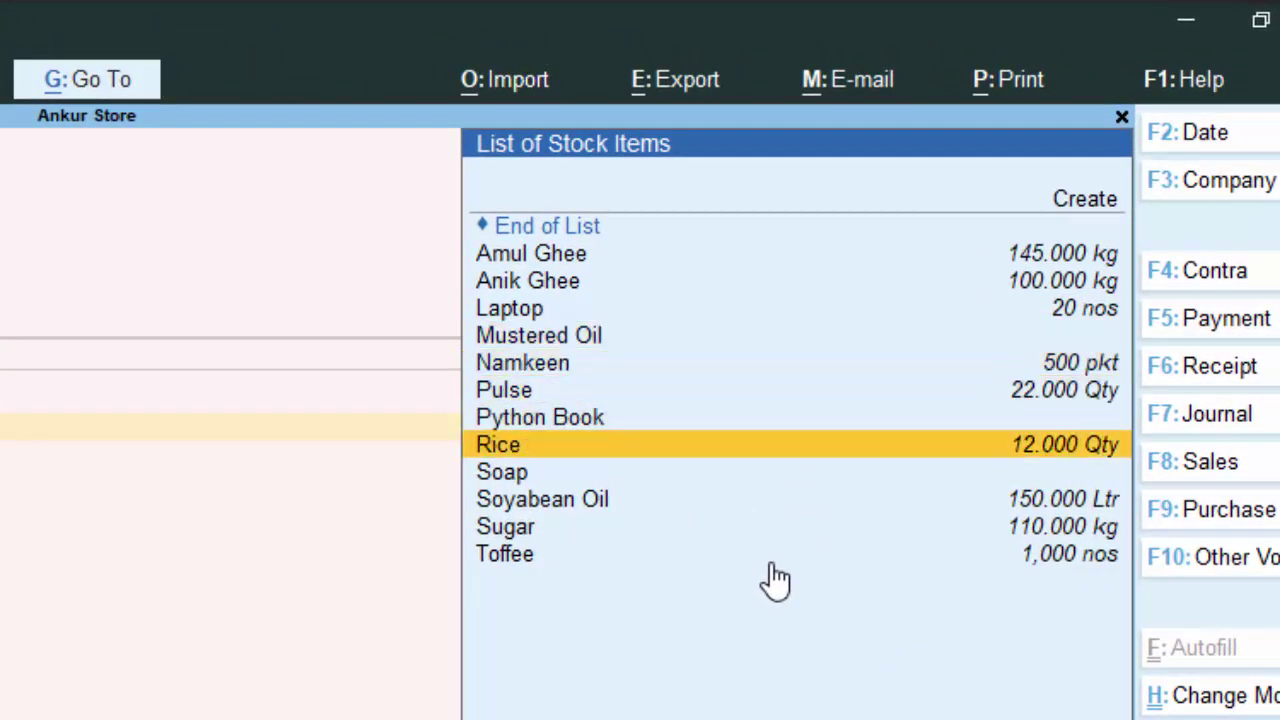